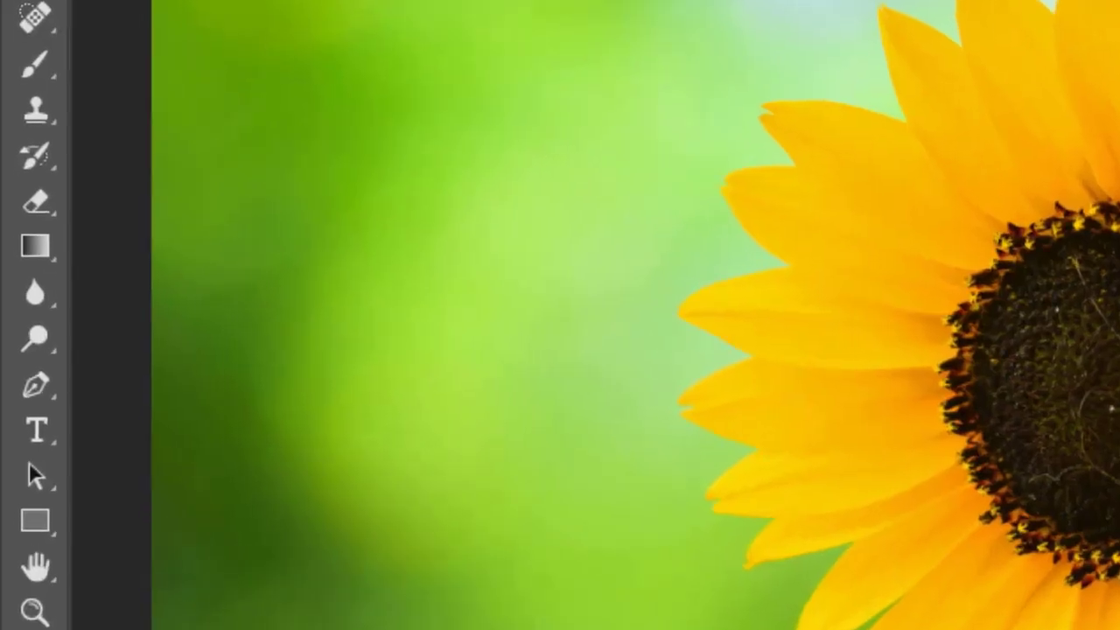
- Select the Pen tool and bring up its flyout of pen tool variants
left_click(59, 393)
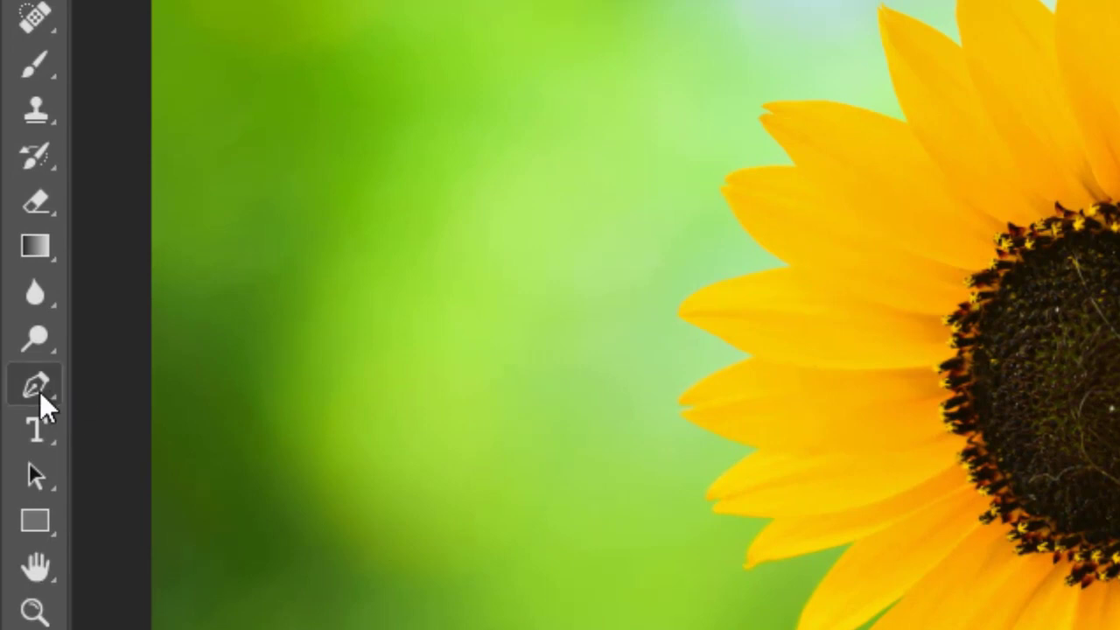
right_click(40, 391)
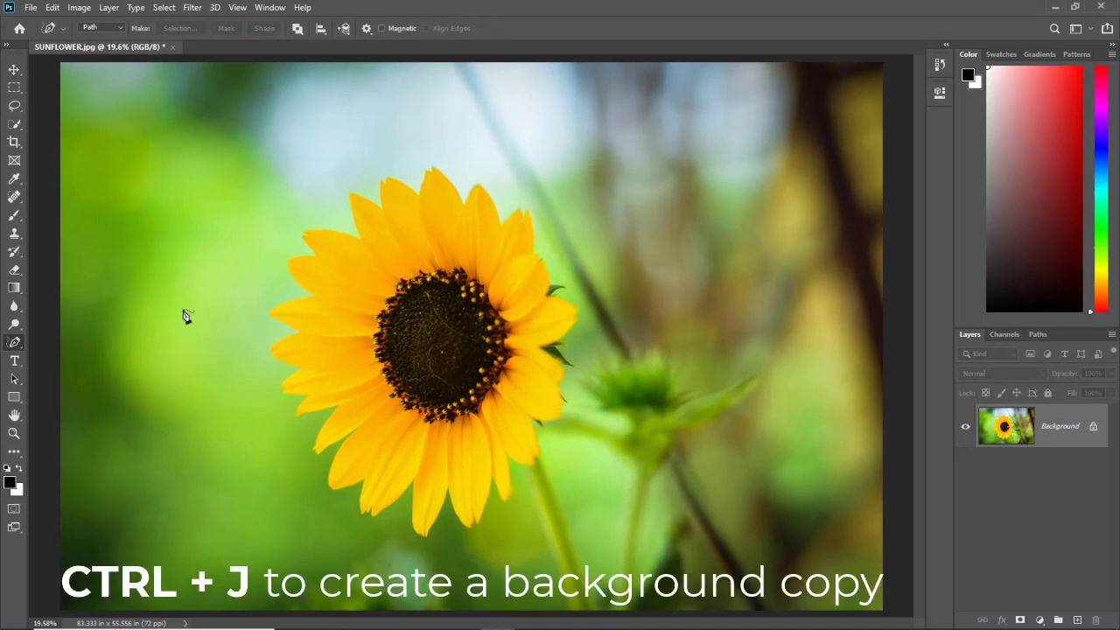
- Duplicate the Background into Layer 1, then draw and discard a test path by the flower
key("ctrl+j")
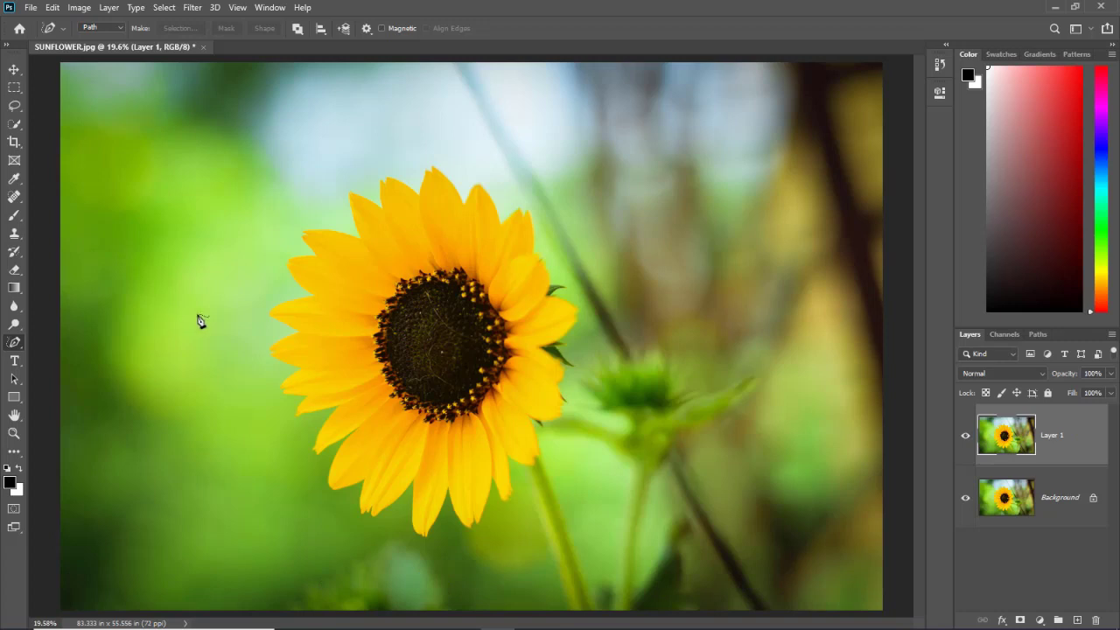
mouse_move(227, 311)
left_mouse_down()
mouse_move(399, 160)
mouse_move(530, 180)
mouse_move(600, 275)
mouse_move(590, 412)
mouse_move(539, 505)
mouse_move(399, 557)
mouse_move(306, 522)
mouse_move(237, 375)
mouse_move(228, 314)
left_mouse_up()
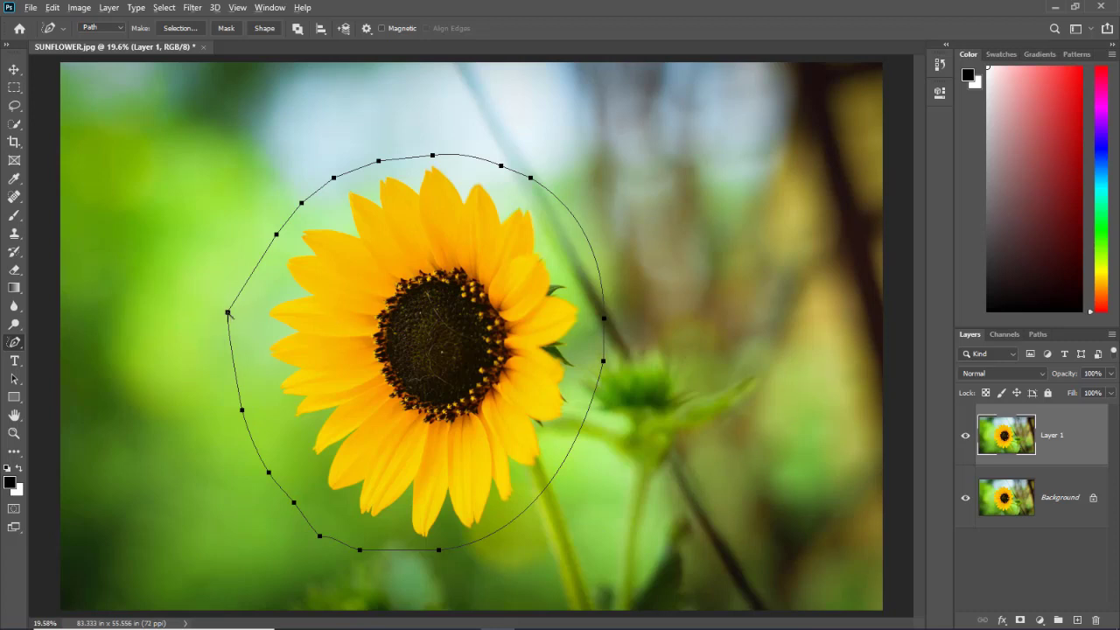
left_click_drag(226, 313, 224, 341)
key("Escape")
left_click_drag(229, 284, 241, 269)
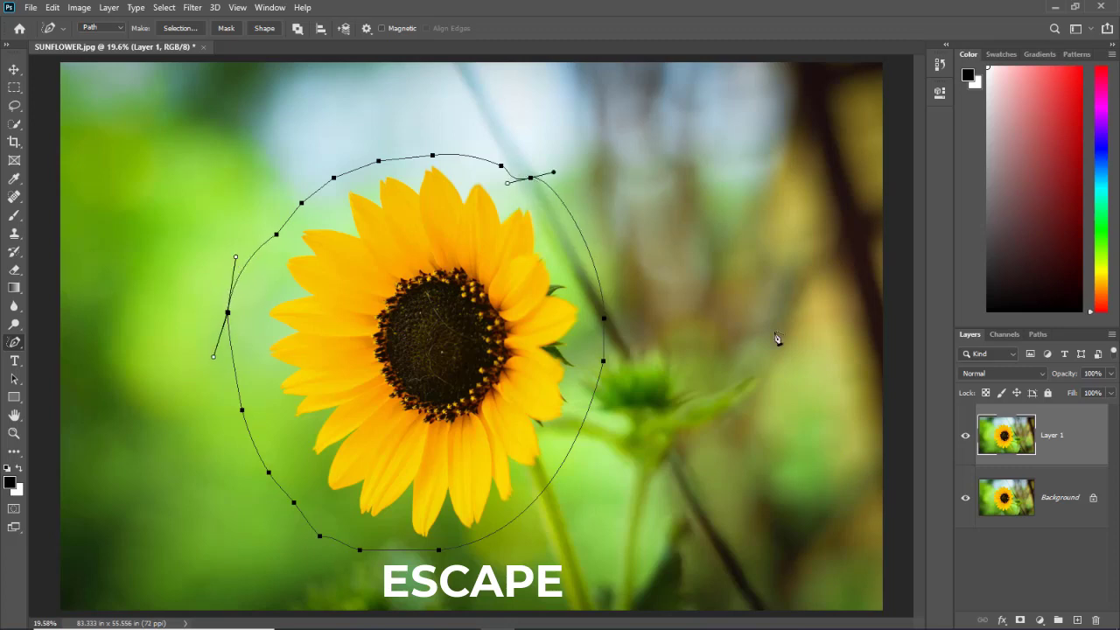
key("Escape")
key("Escape")
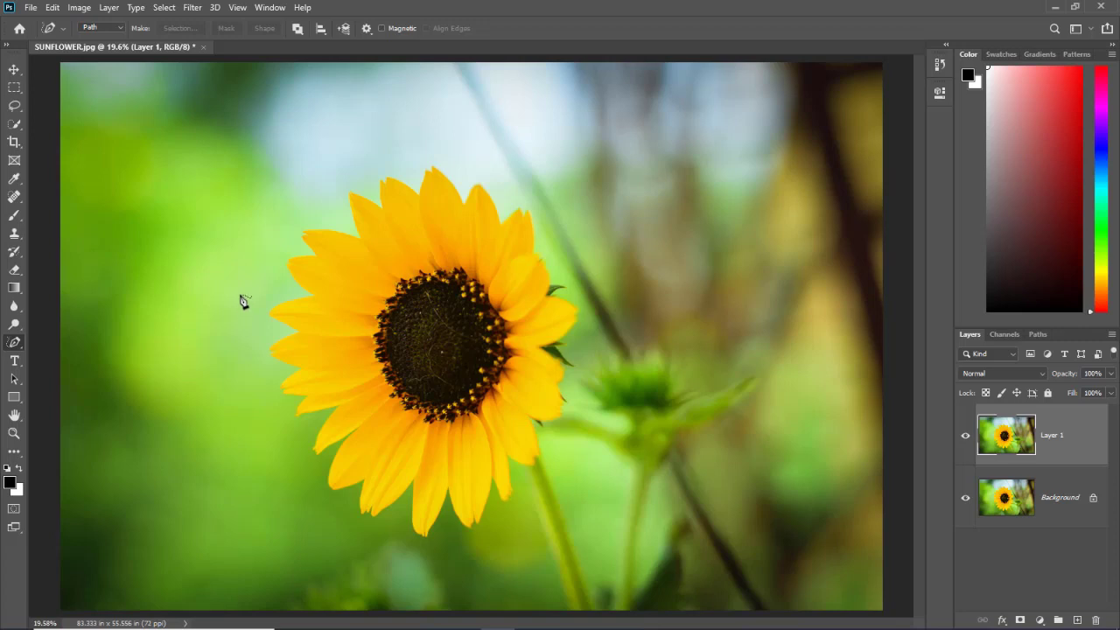
- Trace a closed freehand outline around the sunflower, then delete it
mouse_move(242, 296)
left_mouse_down()
mouse_move(331, 177)
mouse_move(385, 152)
mouse_move(458, 148)
mouse_move(534, 187)
mouse_move(587, 236)
mouse_move(613, 350)
mouse_move(568, 488)
mouse_move(472, 570)
mouse_move(347, 545)
mouse_move(236, 393)
left_mouse_up()
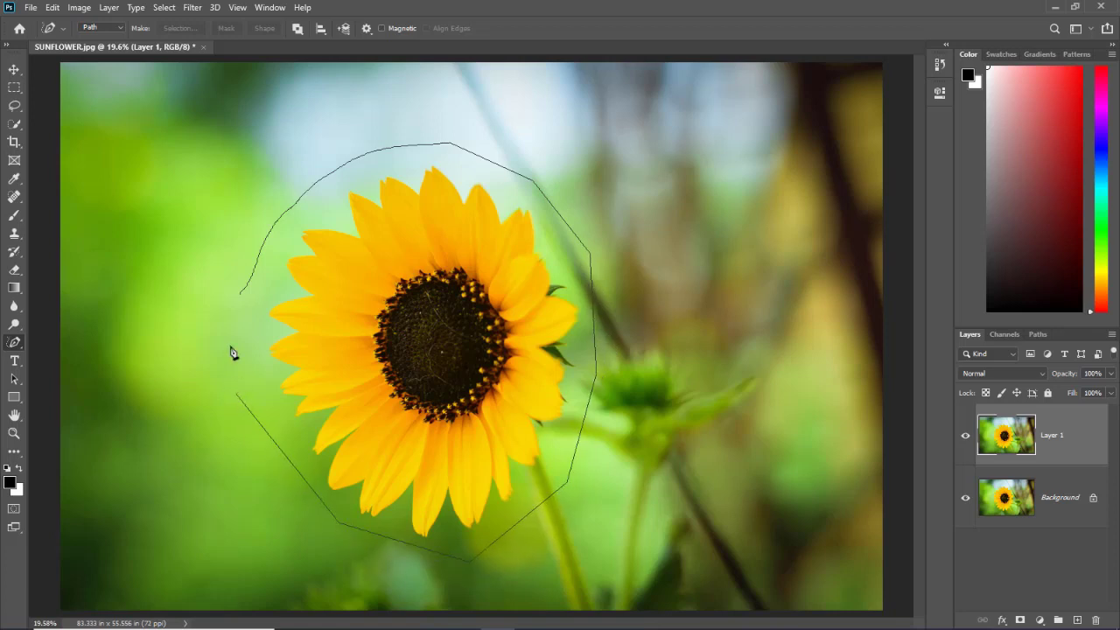
left_click_drag(231, 353, 239, 294)
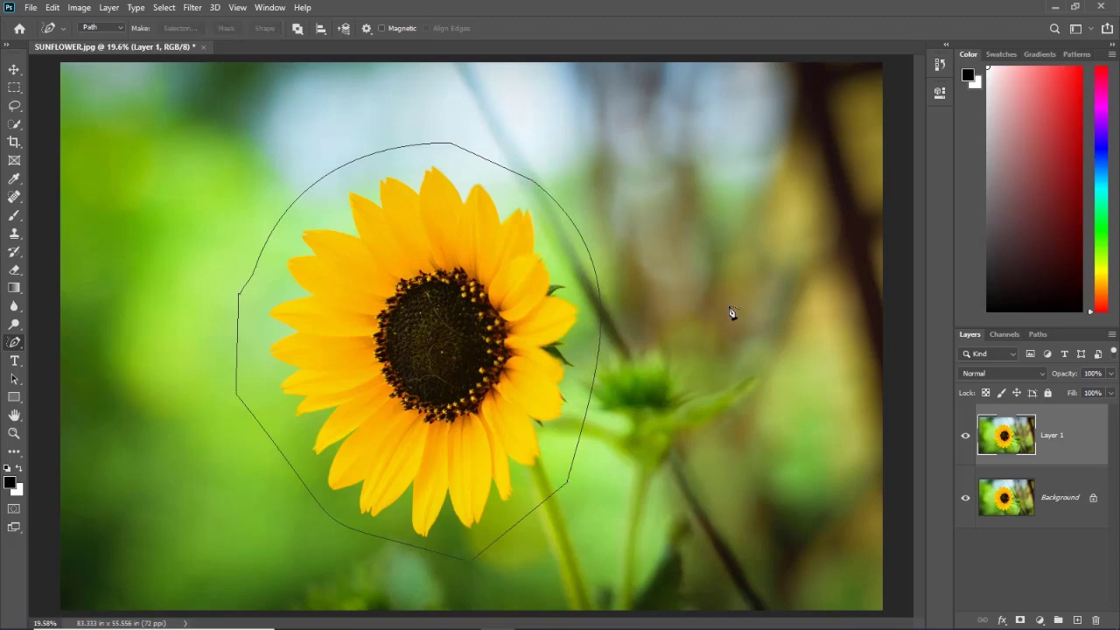
key("Delete")
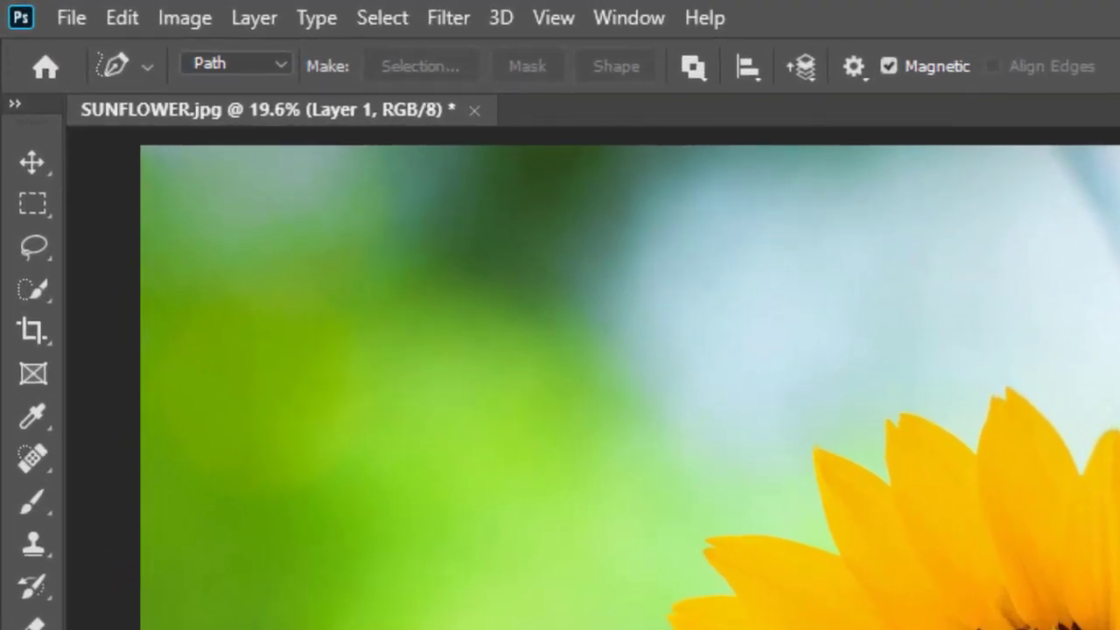
- Keep the freeform pen in Path mode and turn Magnetic off
left_click(277, 62)
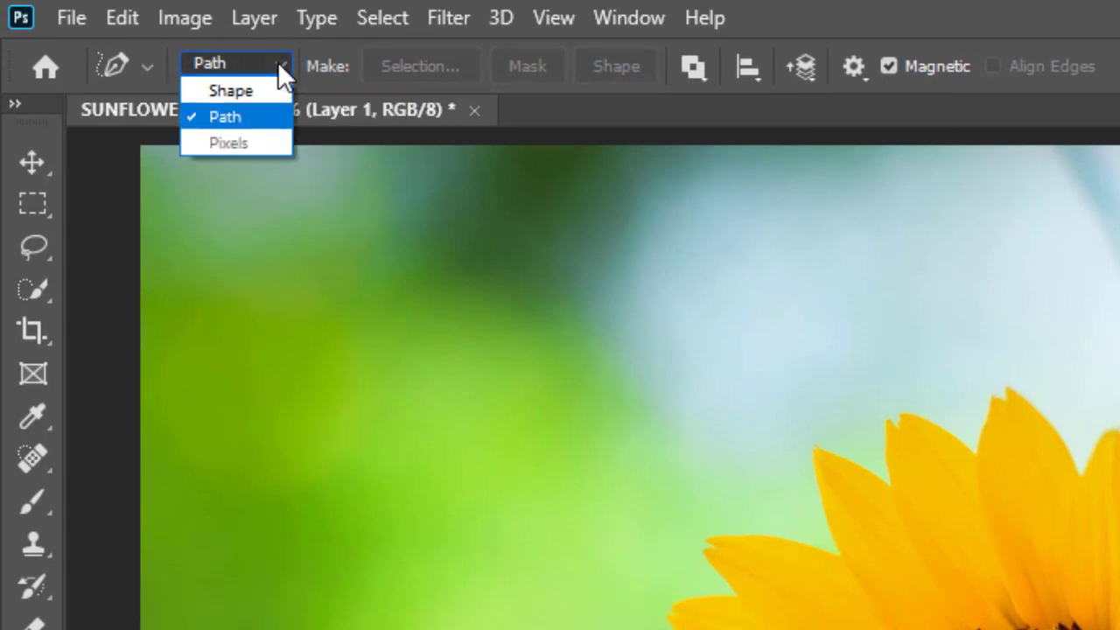
left_click(262, 122)
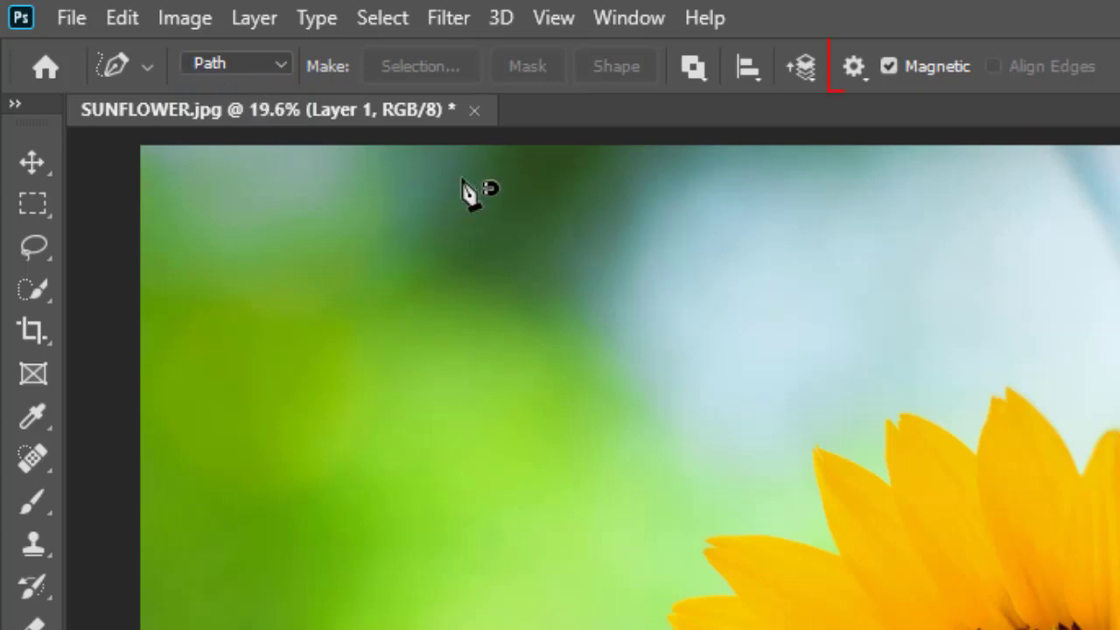
left_click(889, 67)
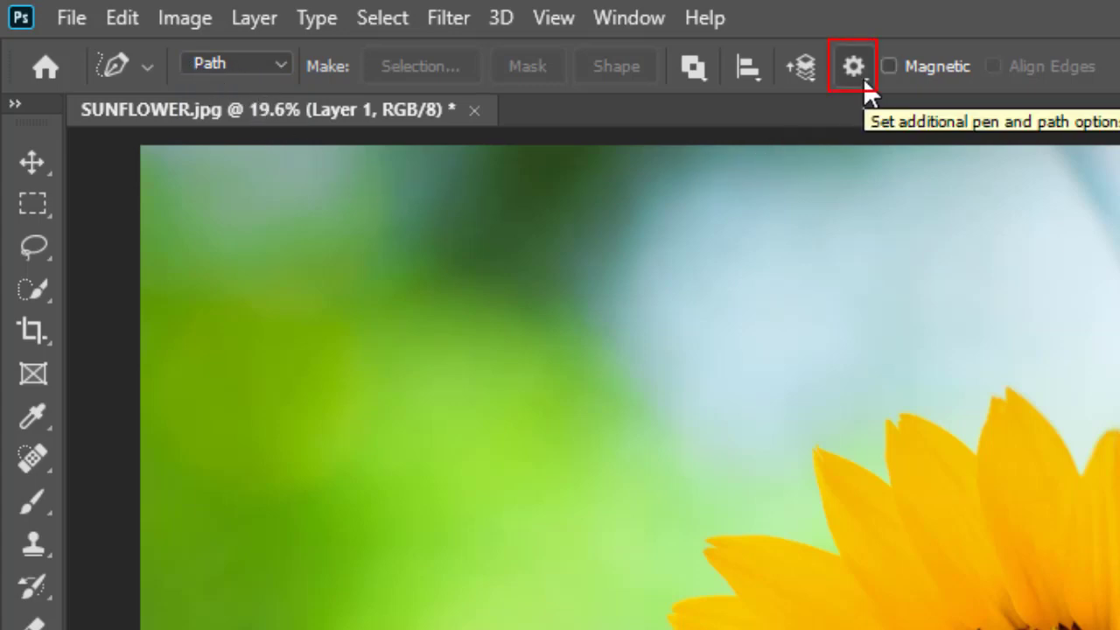
- Set Curve Fit to 0.5 px in the pen's Path Options
left_click(864, 83)
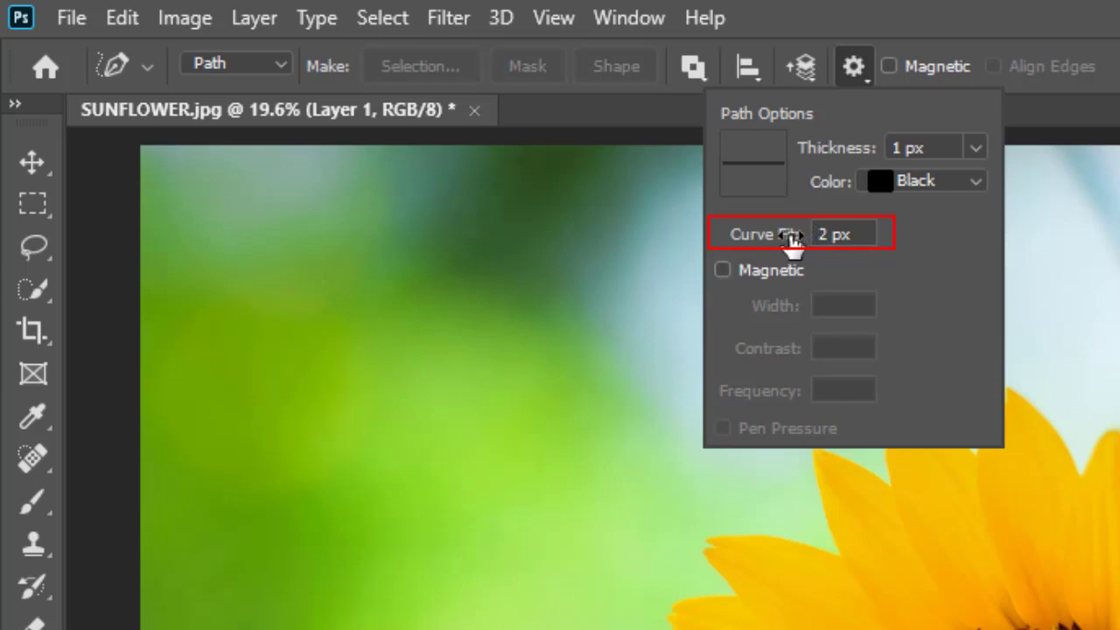
left_click_drag(790, 243, 657, 250)
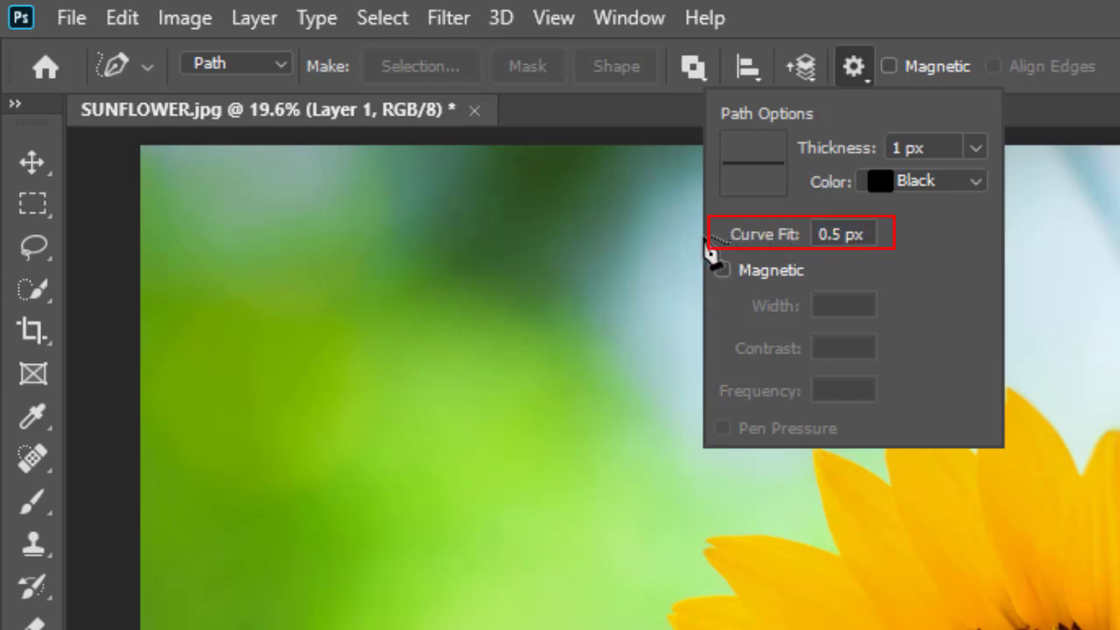
mouse_move(710, 252)
left_mouse_down()
mouse_move(937, 251)
mouse_move(665, 252)
left_mouse_up()
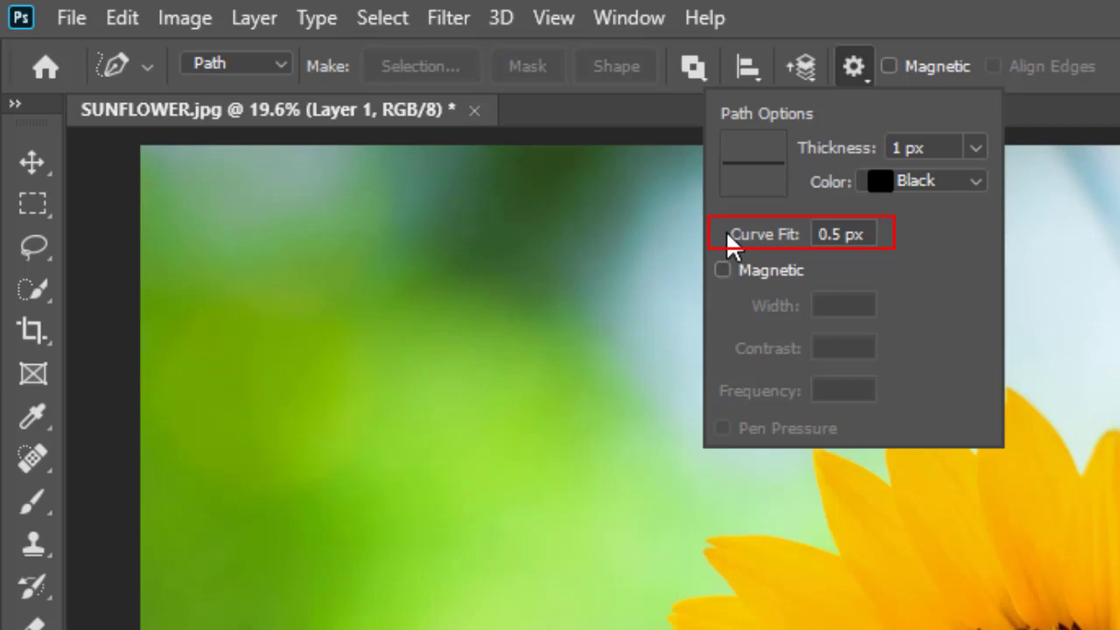
left_click_drag(737, 243, 942, 248)
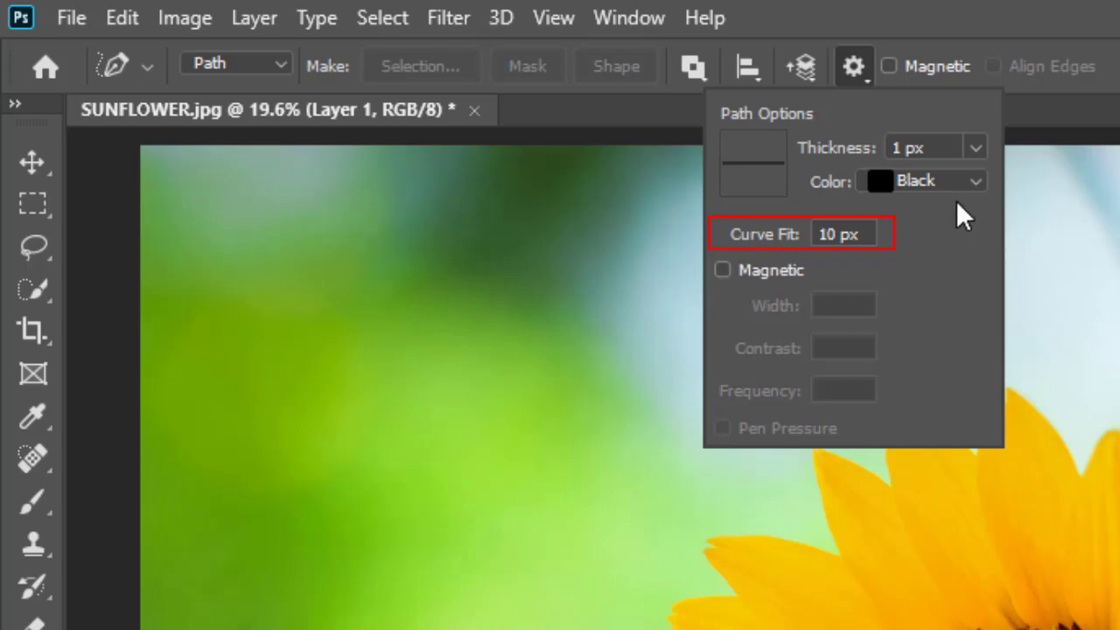
left_click_drag(787, 250, 582, 270)
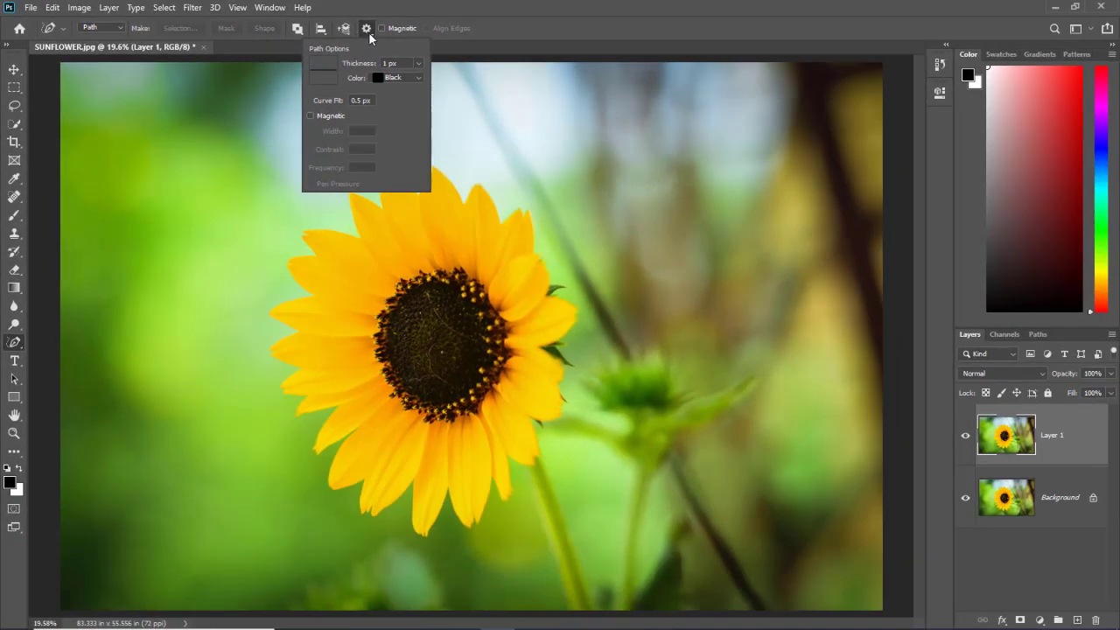
- Draw a detailed freehand path around the sunflower at 0.5 px Curve Fit
left_click(368, 33)
left_click_drag(331, 140, 356, 547)
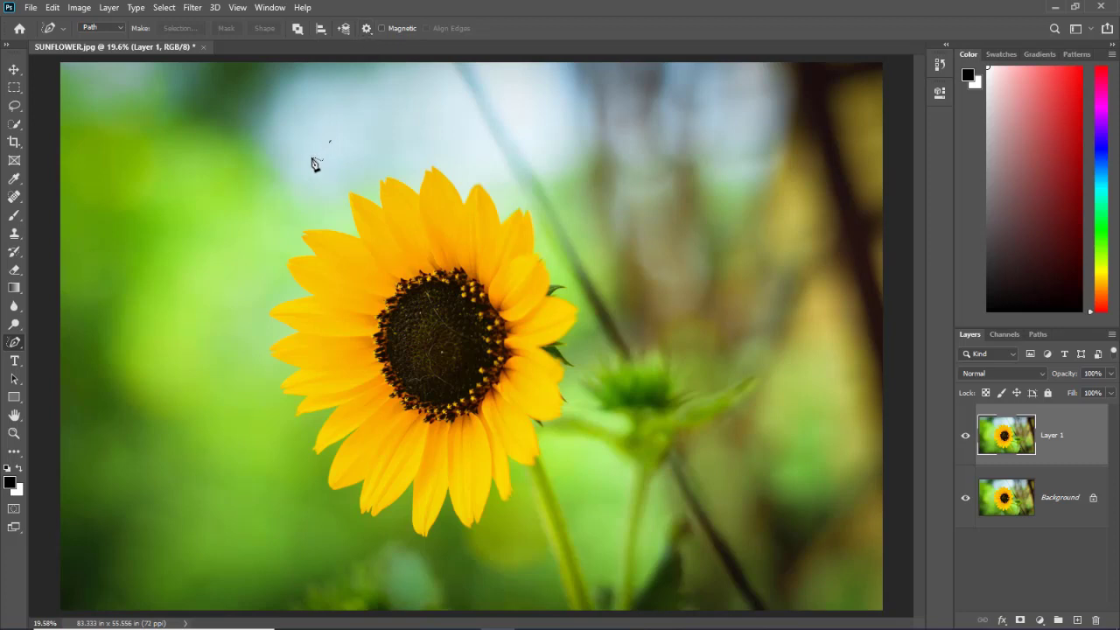
mouse_move(407, 573)
left_mouse_down()
mouse_move(630, 512)
mouse_move(603, 216)
mouse_move(408, 140)
mouse_move(336, 143)
left_mouse_up()
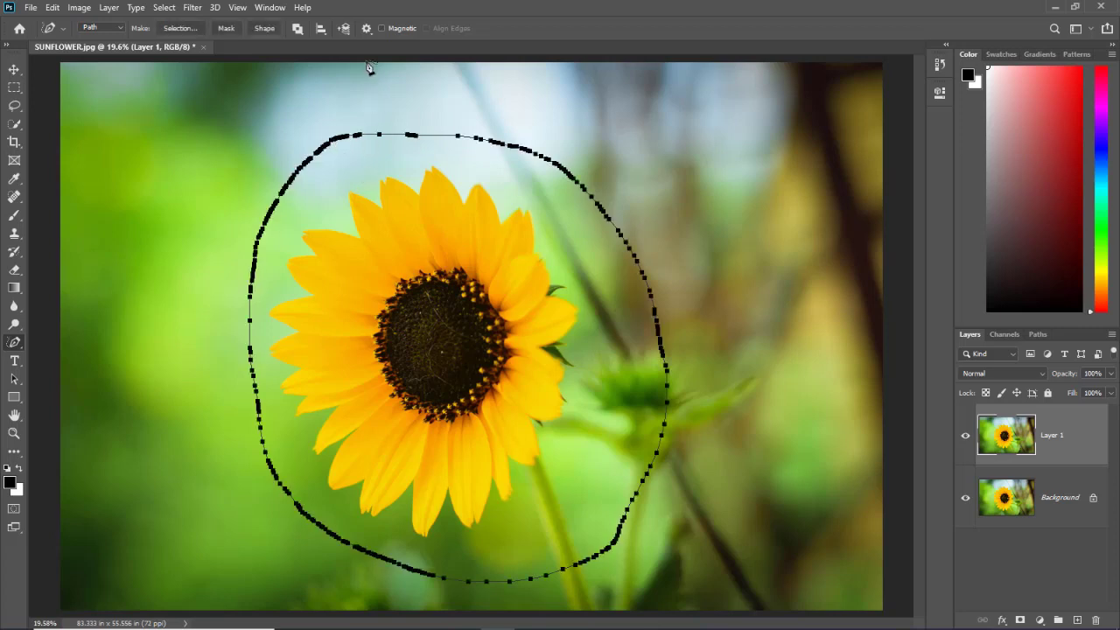
- Raise Curve Fit to 10 px and draw a second, smoother path around the flower
left_click(367, 28)
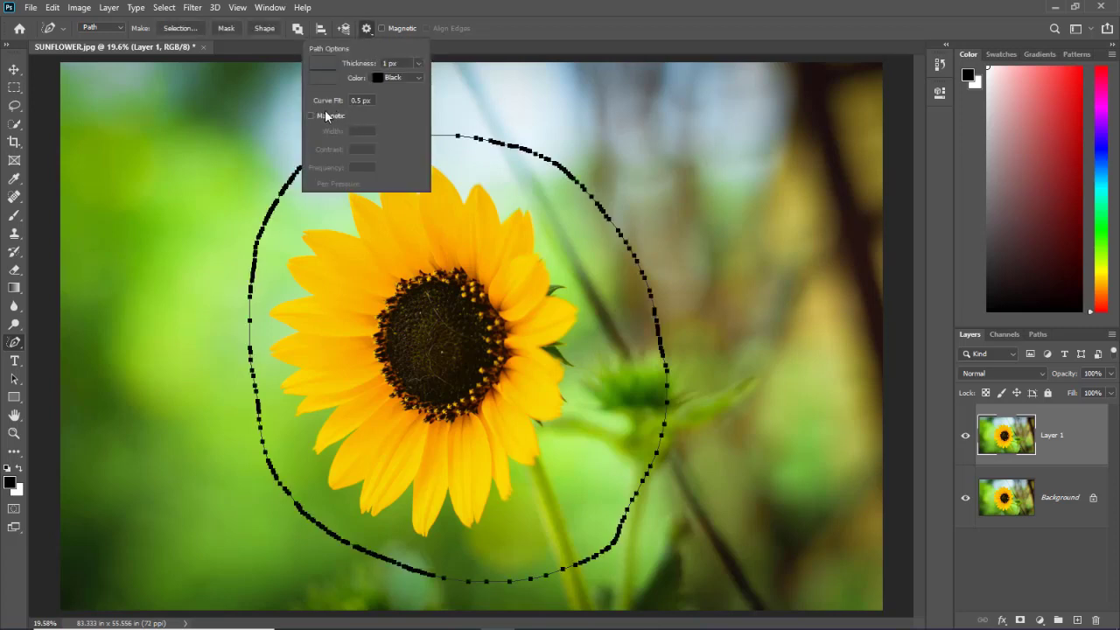
left_click_drag(318, 102, 409, 106)
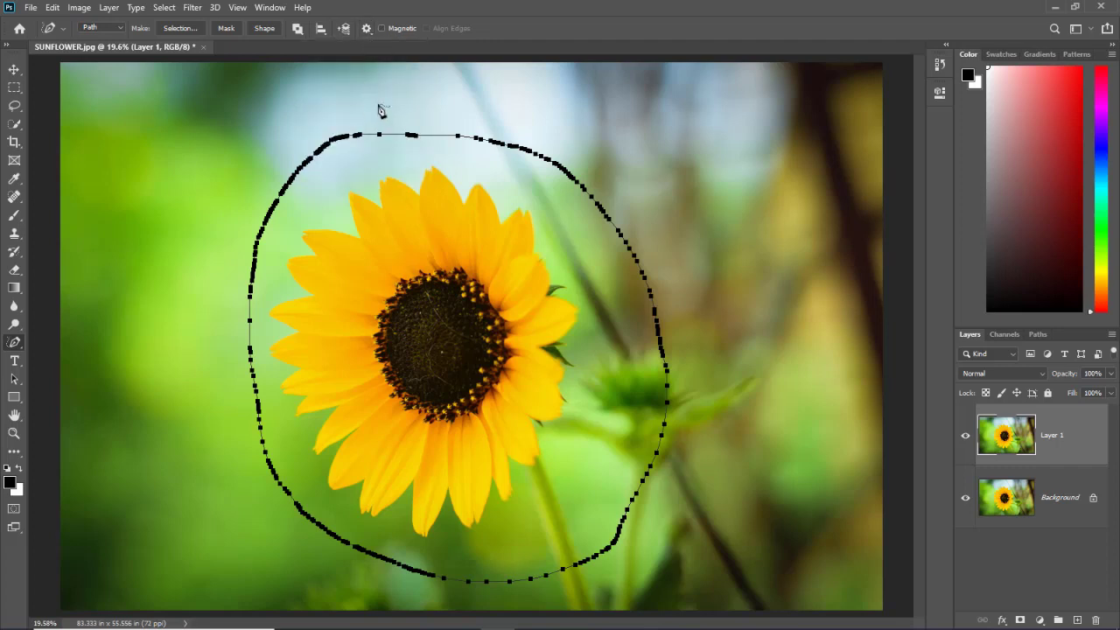
left_click_drag(377, 103, 312, 125)
mouse_move(243, 179)
left_mouse_down()
mouse_move(192, 342)
mouse_move(268, 530)
mouse_move(350, 600)
mouse_move(491, 623)
mouse_move(655, 580)
mouse_move(715, 429)
mouse_move(668, 215)
mouse_move(553, 118)
mouse_move(357, 108)
left_mouse_up()
- Select the outer and inner paths to compare their anchor counts, then deselect both
left_click(289, 138, "ctrl")
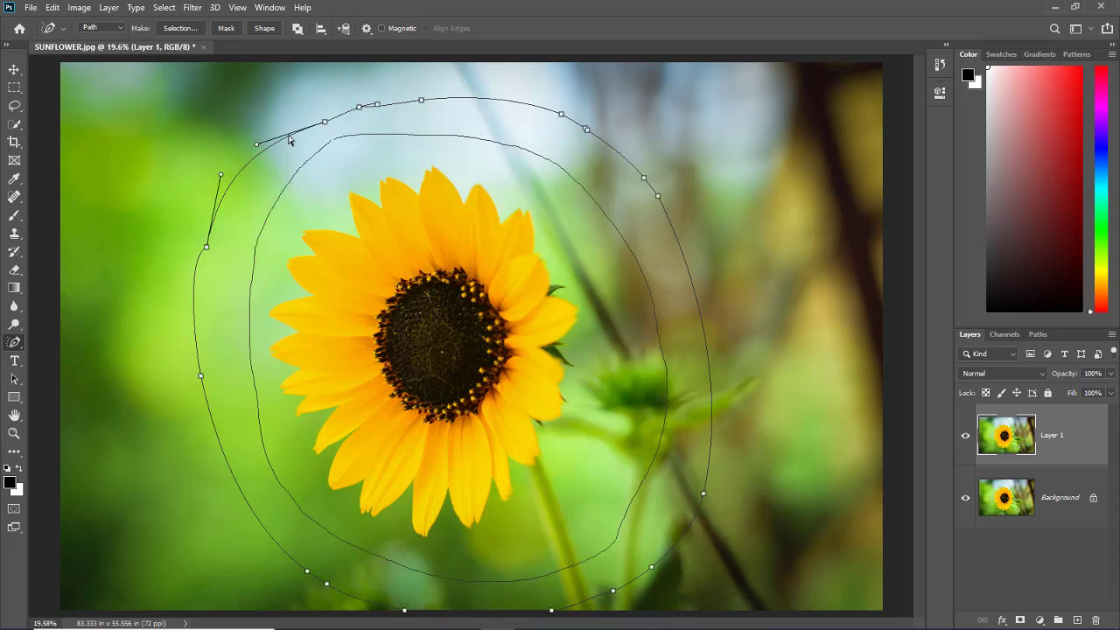
left_click(289, 188, "ctrl")
left_click(248, 170, "ctrl")
left_click(272, 205, "ctrl")
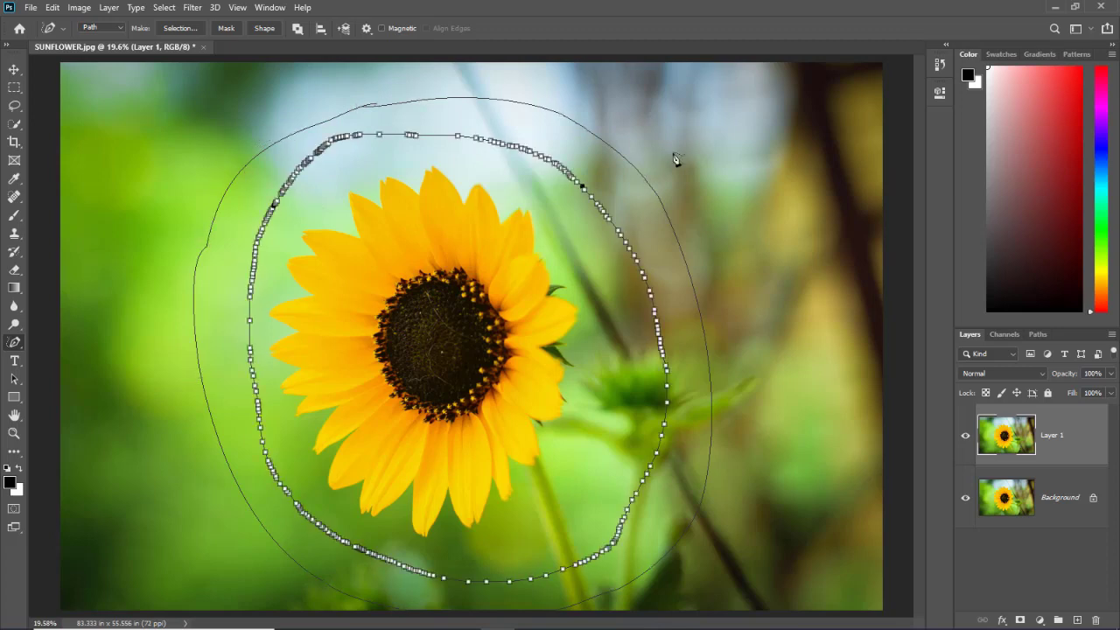
key("Escape")
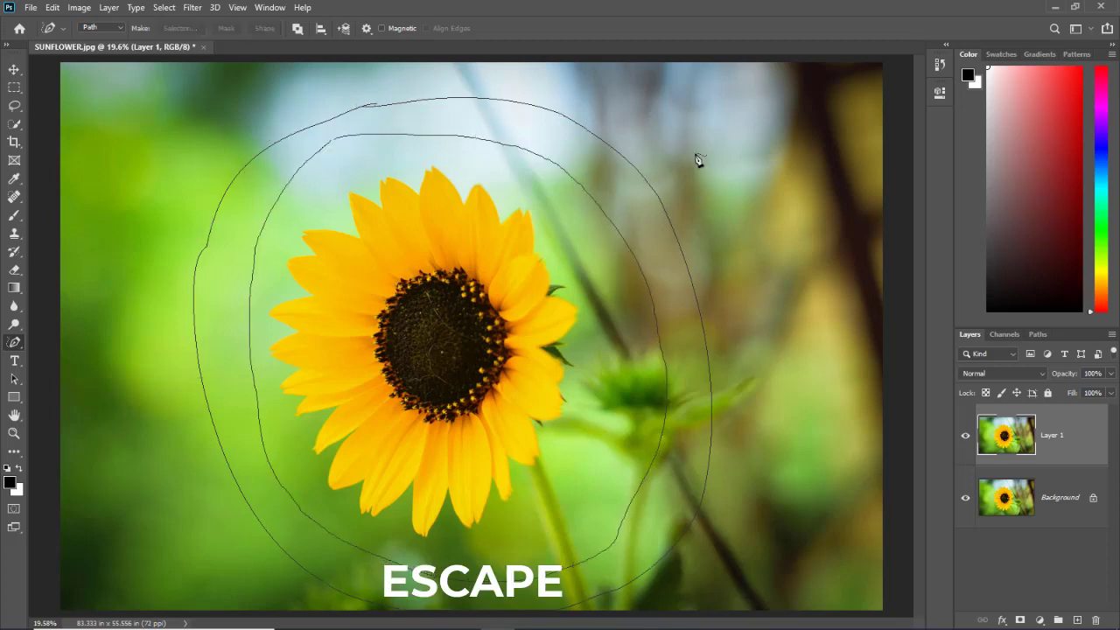
left_click(367, 28)
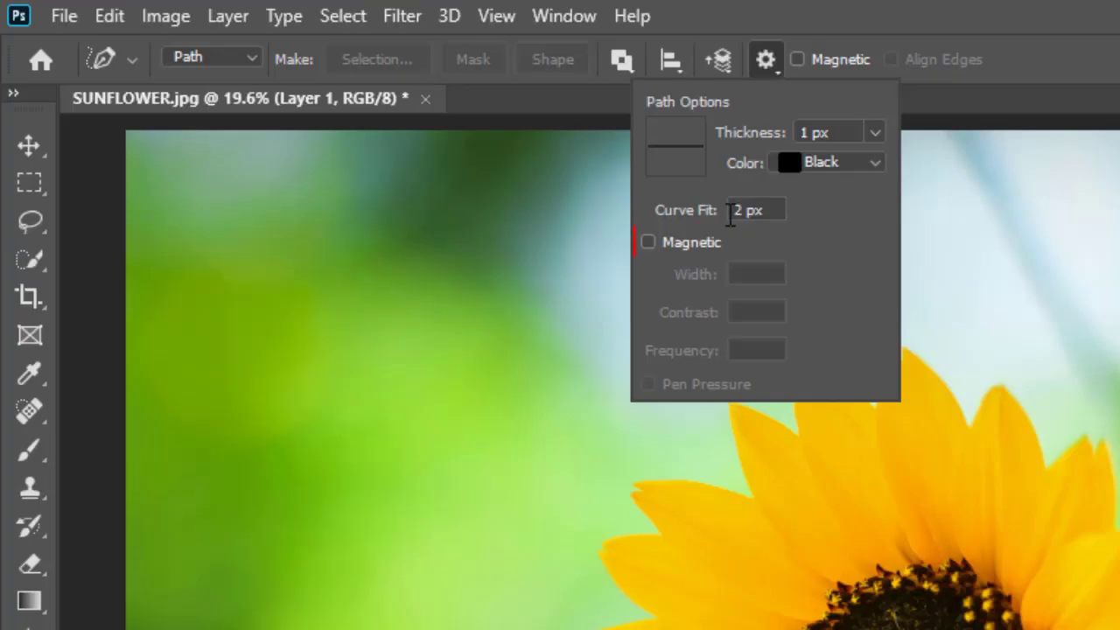
- Turn Magnetic back on with detection Width 90 px and edge Contrast 21%
left_click(648, 243)
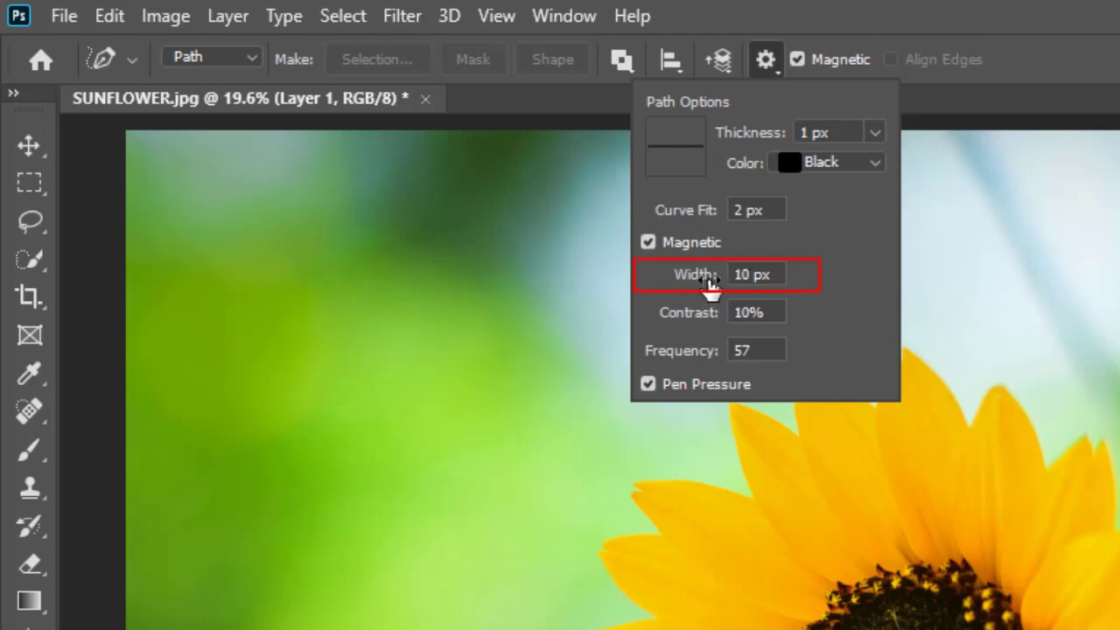
mouse_move(707, 288)
left_mouse_down()
mouse_move(625, 289)
mouse_move(1112, 317)
left_mouse_up()
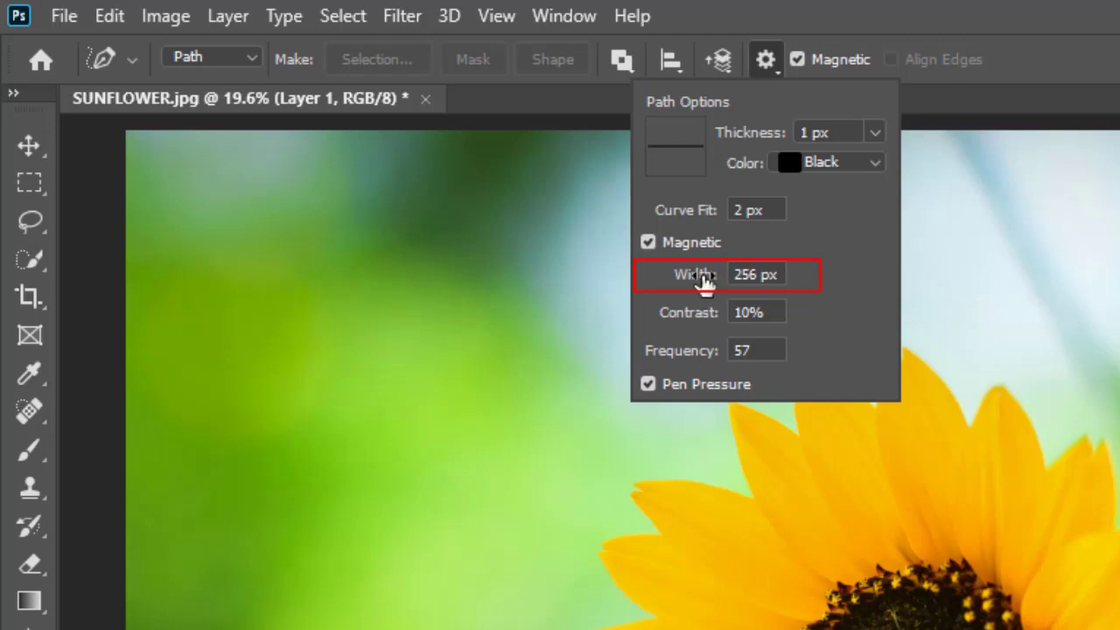
mouse_move(704, 282)
left_mouse_down()
mouse_move(533, 285)
mouse_move(460, 305)
mouse_move(712, 288)
mouse_move(477, 305)
left_mouse_up()
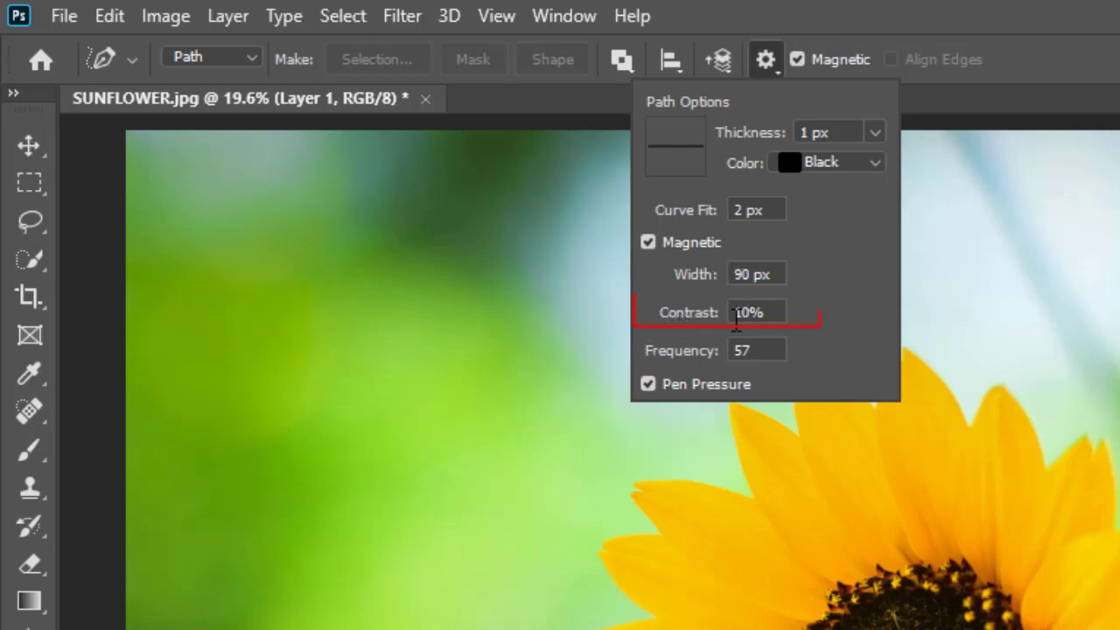
mouse_move(712, 320)
left_mouse_down()
mouse_move(525, 350)
mouse_move(1106, 323)
mouse_move(777, 350)
left_mouse_up()
mouse_move(675, 326)
left_mouse_down()
mouse_move(715, 333)
mouse_move(667, 333)
mouse_move(696, 345)
left_mouse_up()
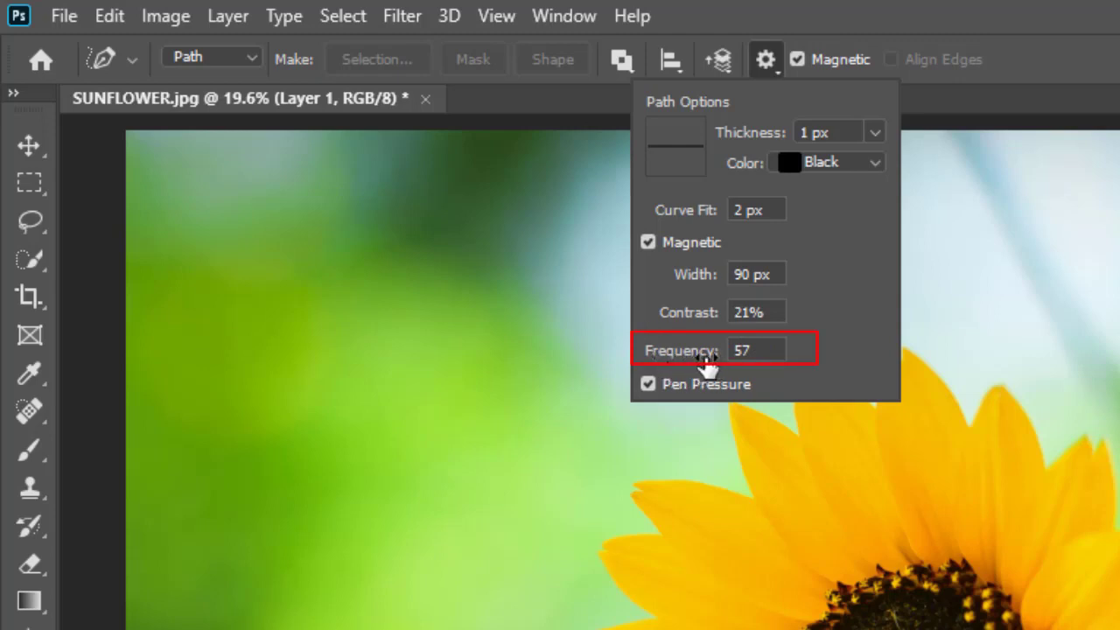
- Set the magnetic pen's anchor Frequency to 73
left_click_drag(707, 359, 950, 358)
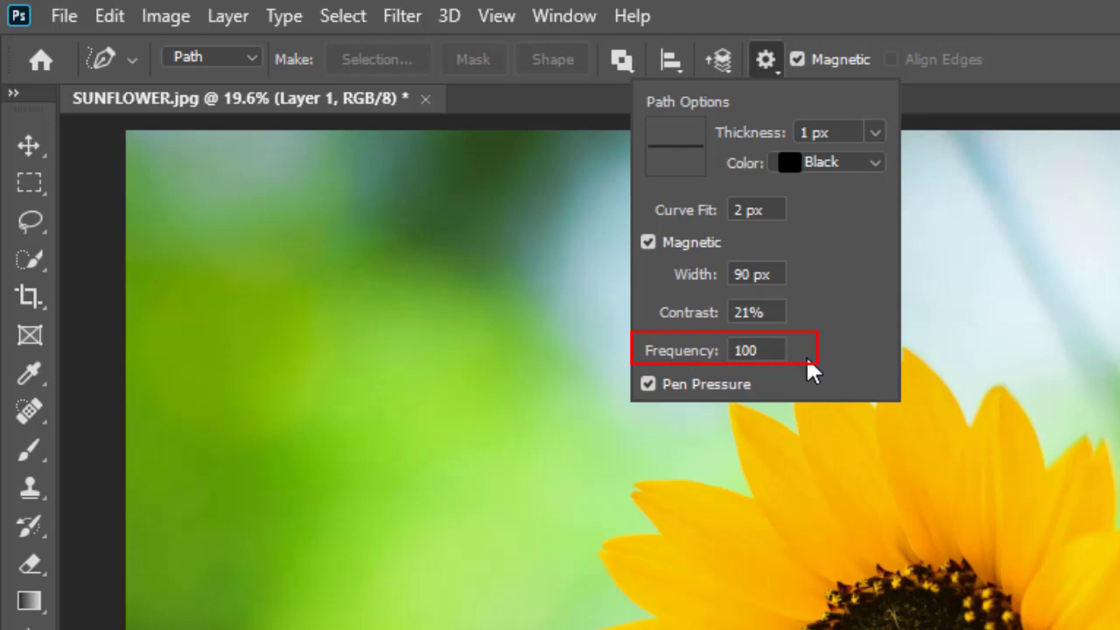
left_click_drag(712, 362, 669, 361)
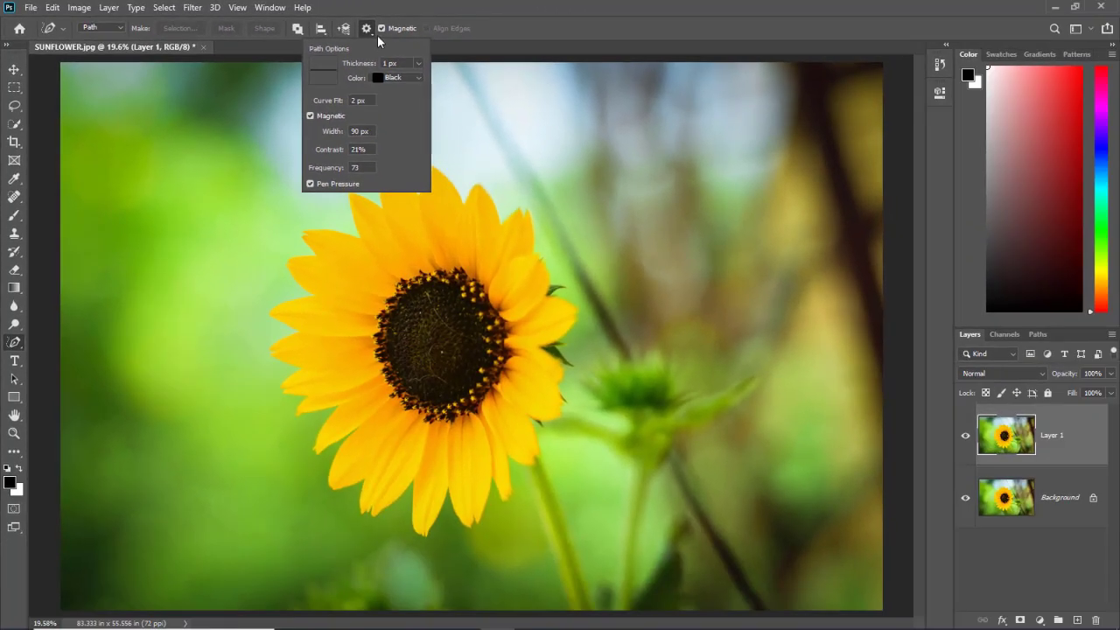
left_click(368, 34)
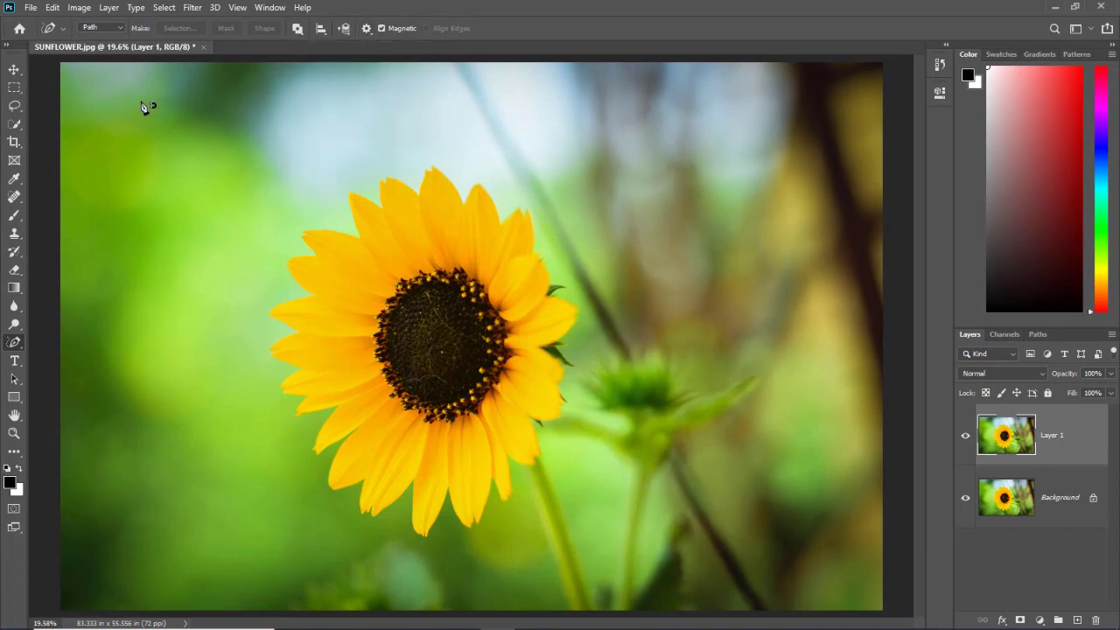
- Reset the freeform pen tool to its defaults and zoom in on the sunflower
right_click(53, 29)
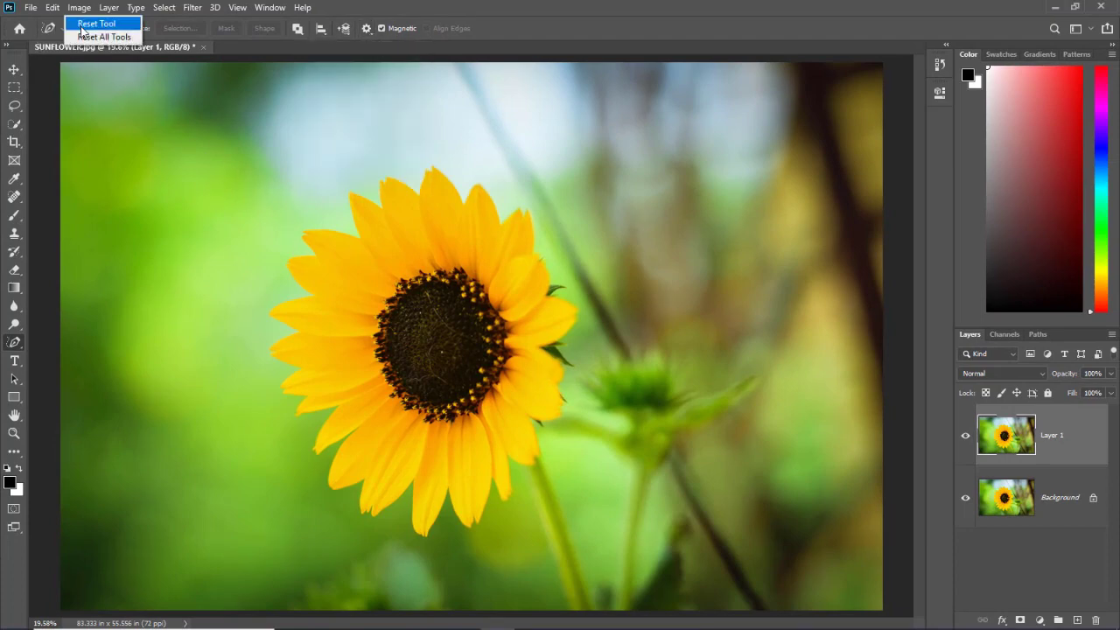
left_click(88, 22)
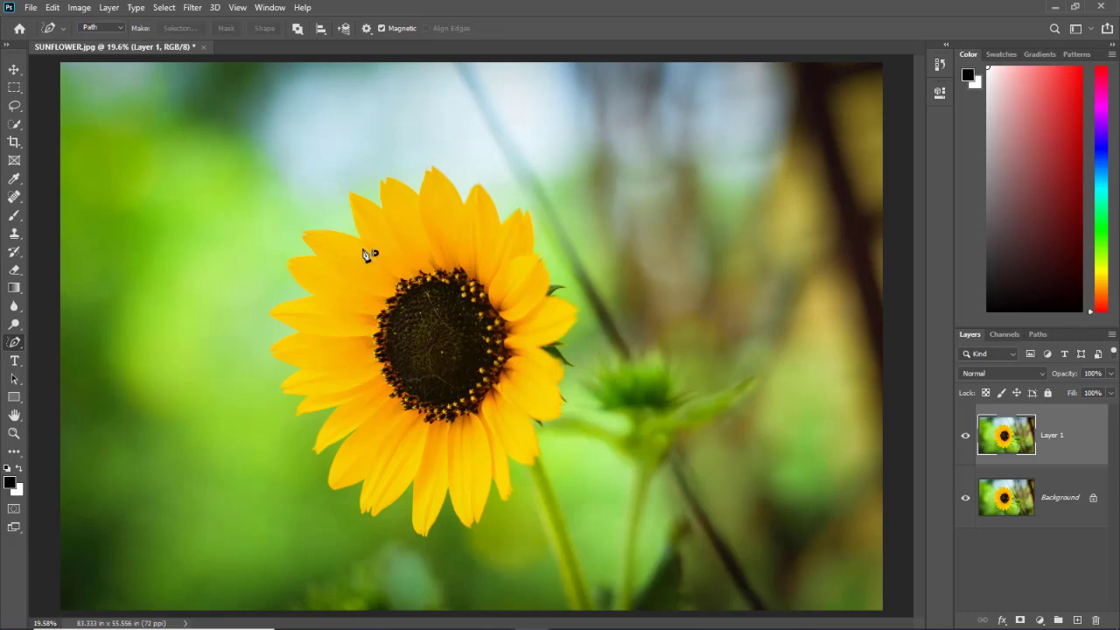
scroll(370, 253, "up", 1)
scroll(513, 232, "up", 2)
scroll(513, 233, "up", 2)
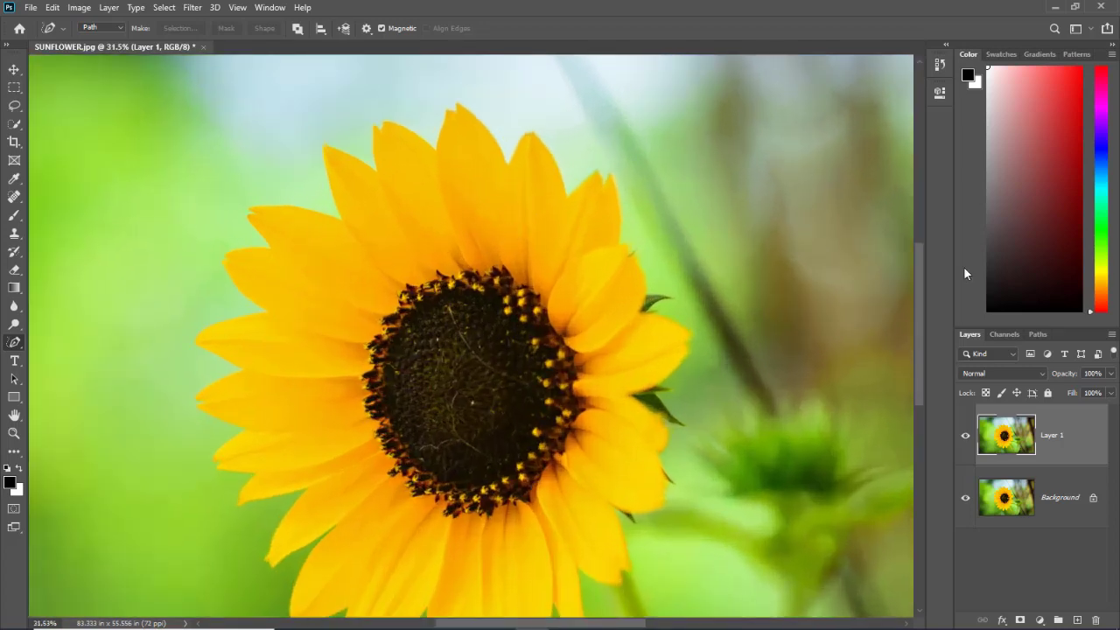
scroll(921, 298, "down", 1)
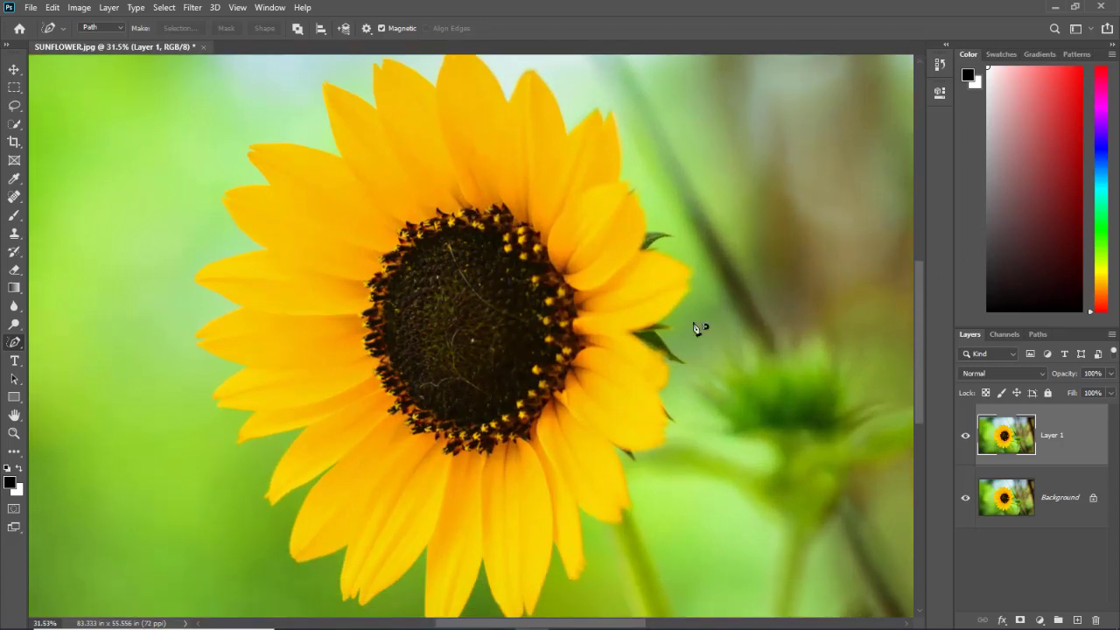
scroll(697, 325, "down", 1)
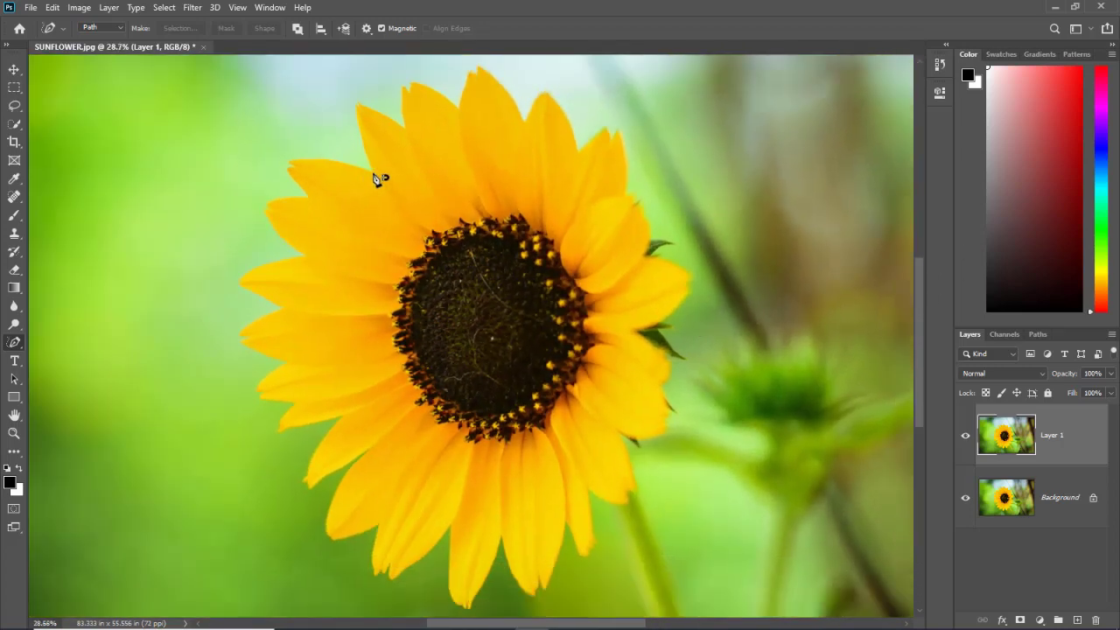
- Trace the magnetic path around the sunflower's petals, starting on a petal edge
left_click(371, 171)
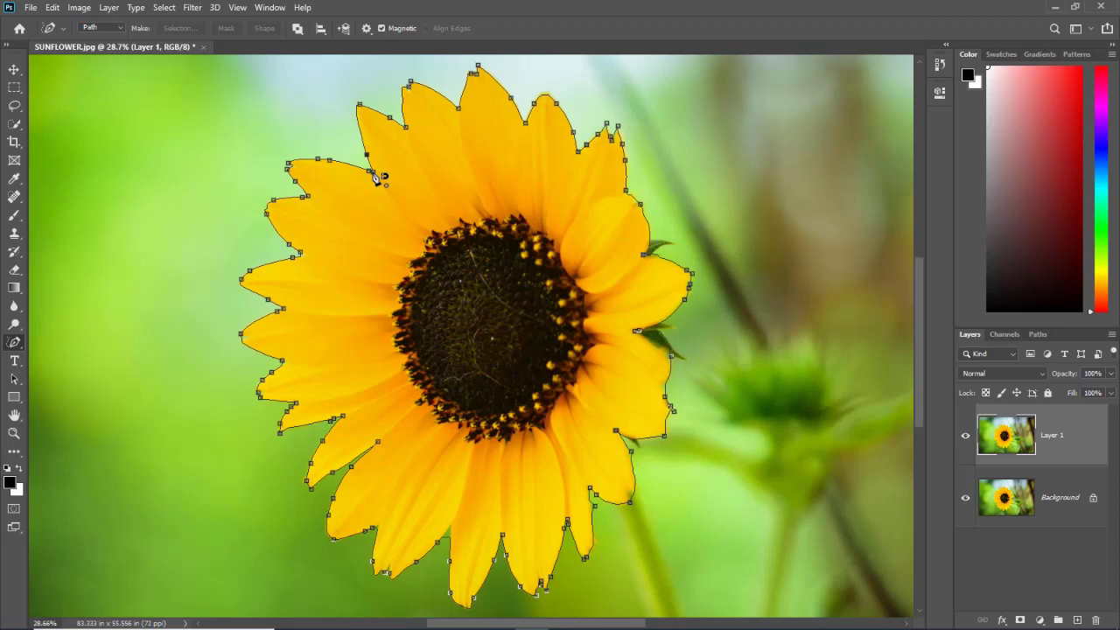
- Close the path at its starting anchor and zoom in on the lower petals
left_click(371, 172)
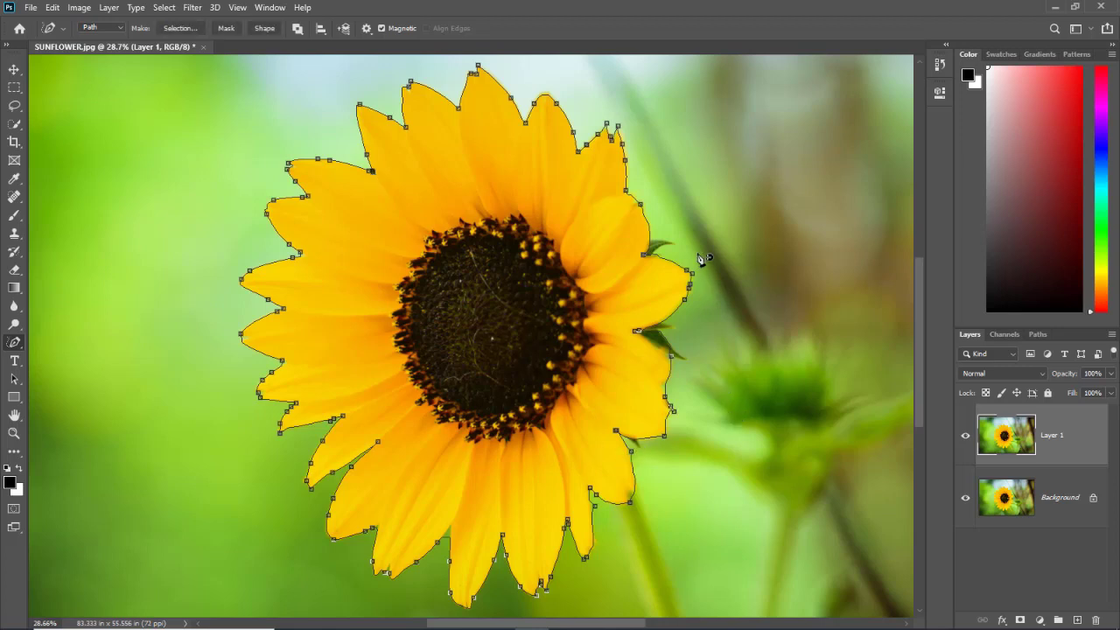
scroll(713, 253, "down", 2)
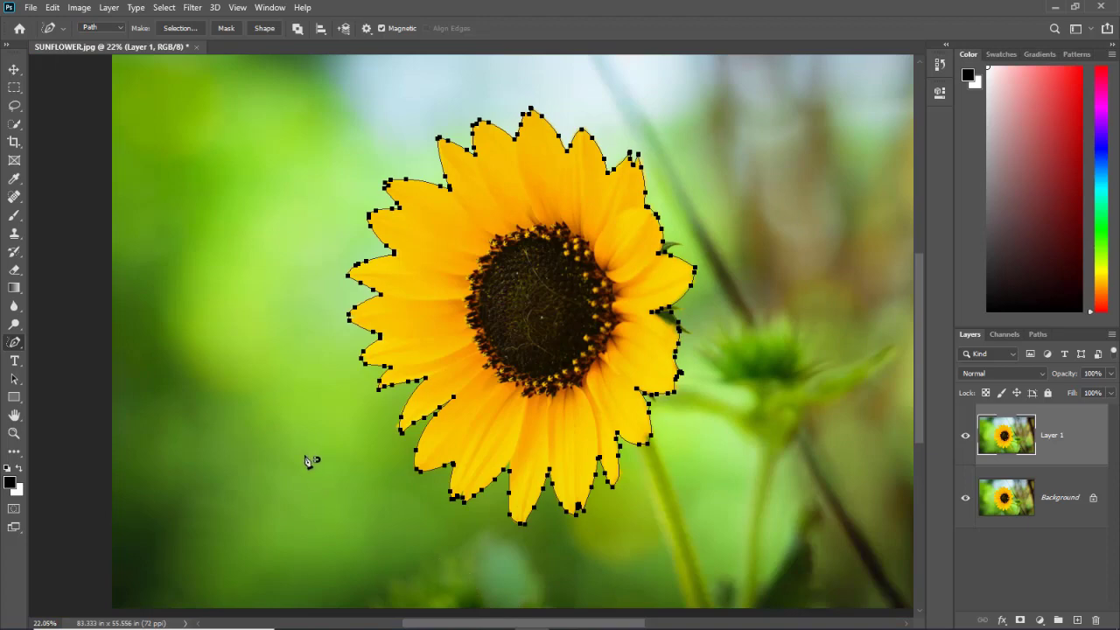
scroll(515, 494, "up", 1)
scroll(513, 487, "up", 3)
scroll(519, 461, "up", 3)
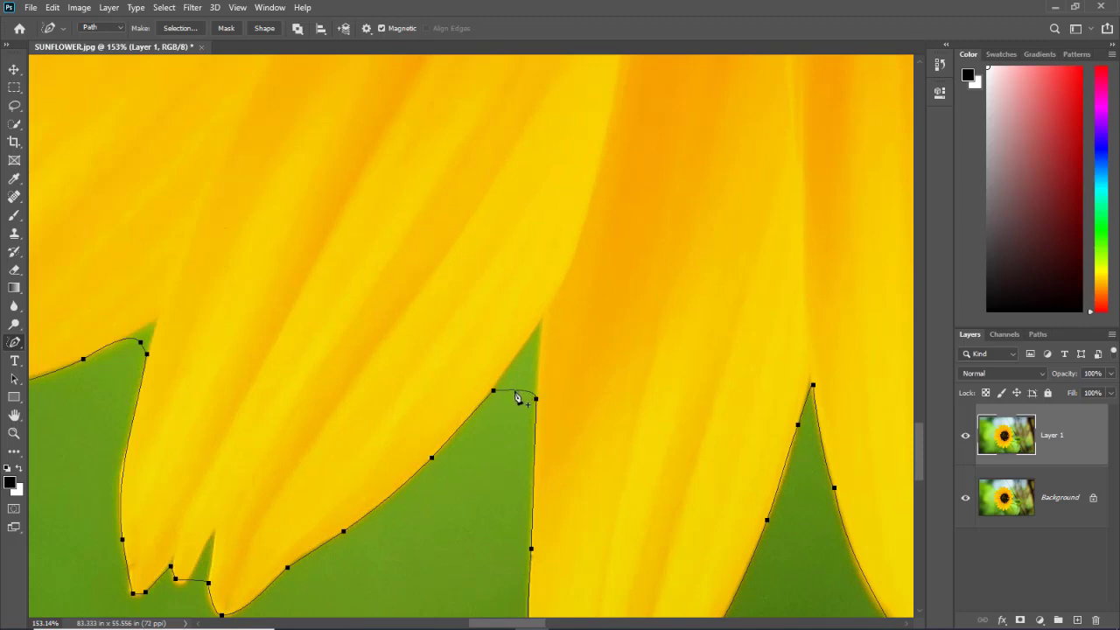
- Add and move anchors onto the lower petal tips, reshaping curves into the petal gaps
left_click(516, 392)
left_click_drag(515, 391, 541, 324)
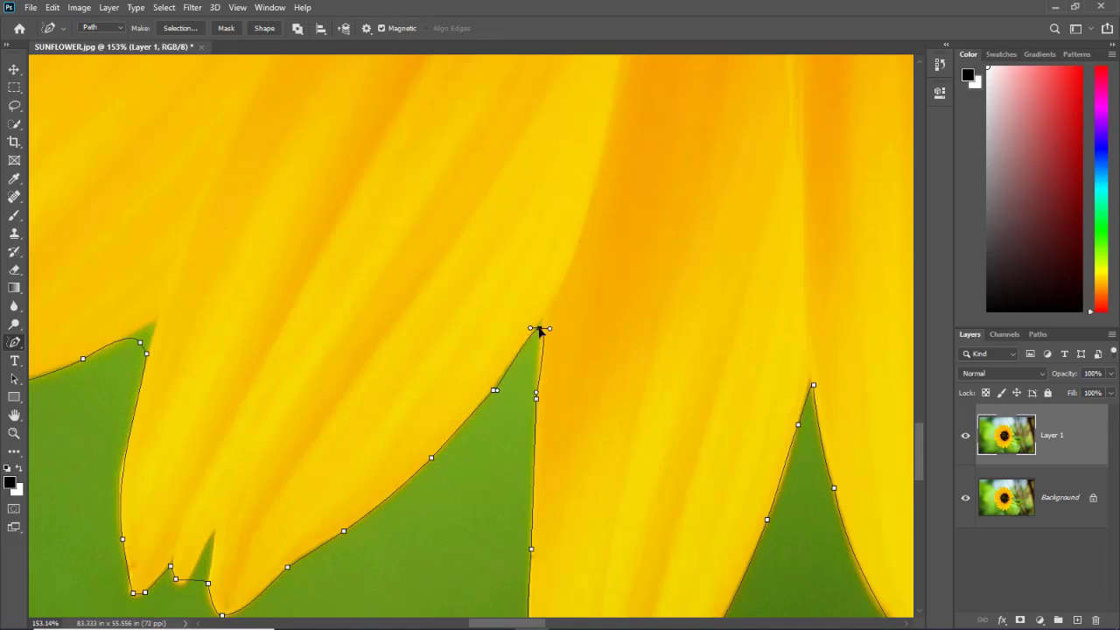
left_click_drag(550, 323, 543, 325)
left_click_drag(140, 341, 148, 323)
left_click(177, 581)
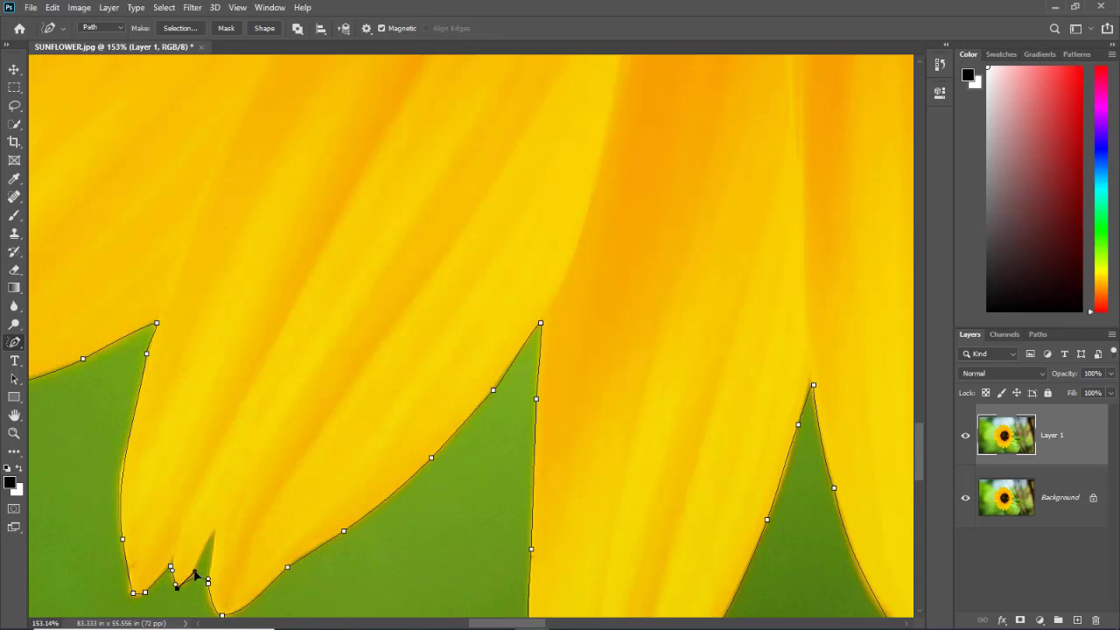
mouse_move(194, 574)
left_mouse_down()
mouse_move(200, 584)
mouse_move(215, 535)
left_mouse_up()
- Tighten the path along the right lower petal beside the leaf with a new anchor
key("ctrl+0")
scroll(568, 355, "up", 1)
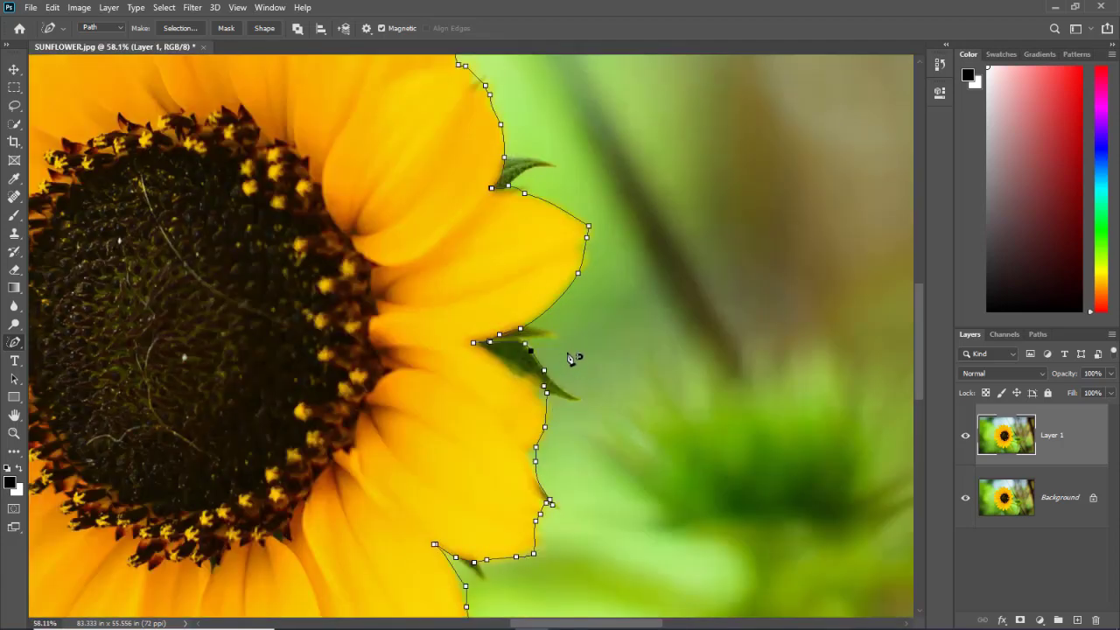
scroll(560, 358, "up", 1)
scroll(543, 368, "up", 1)
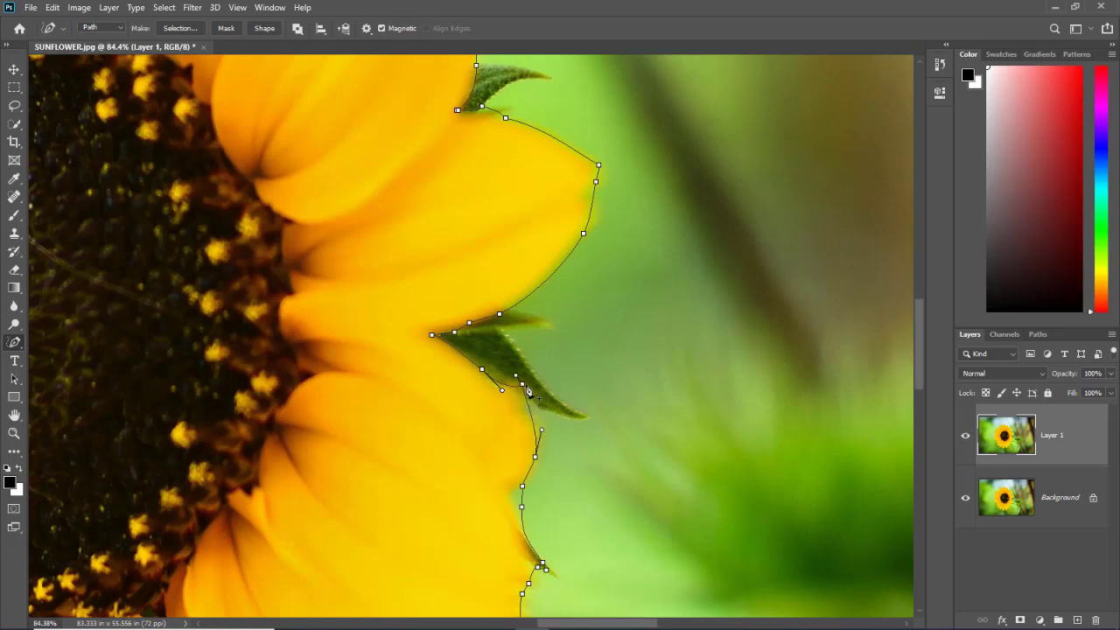
left_click(526, 408)
left_click_drag(523, 517, 510, 504)
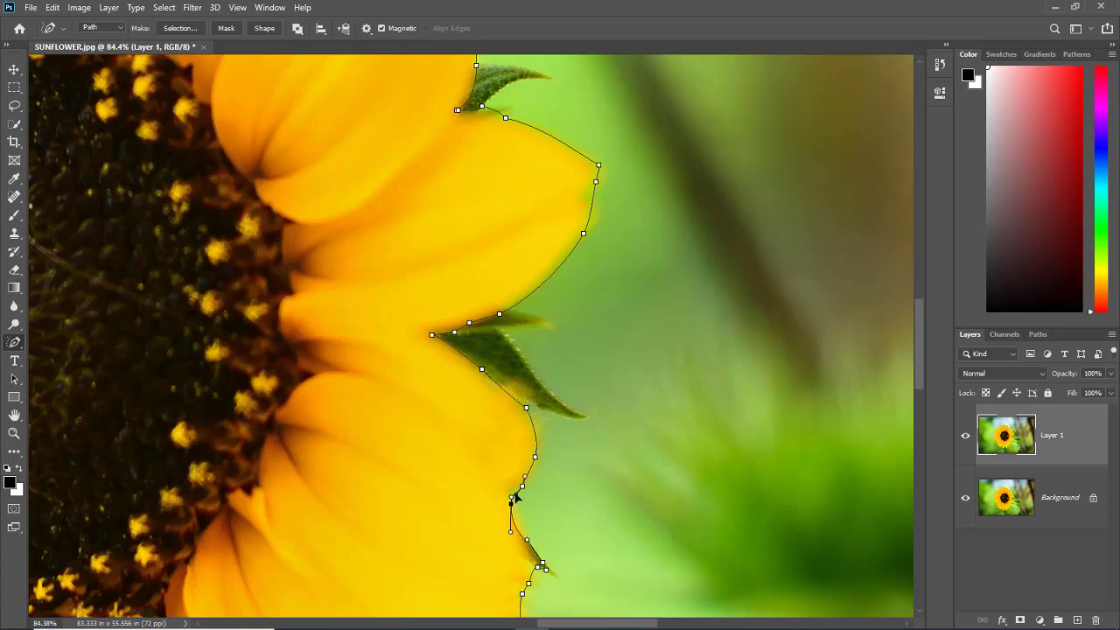
- Move the upper anchor onto the petal edge and smooth the curve beside the upper leaf
left_click_drag(481, 108, 482, 114)
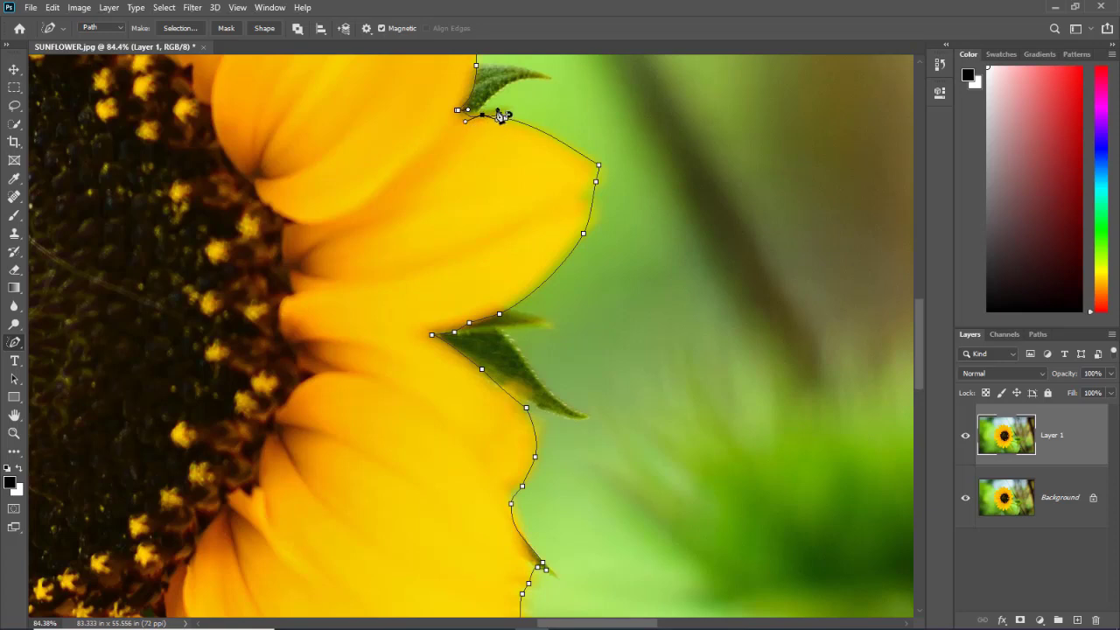
mouse_move(502, 117)
left_mouse_down()
mouse_move(537, 130)
mouse_move(482, 118)
left_mouse_up()
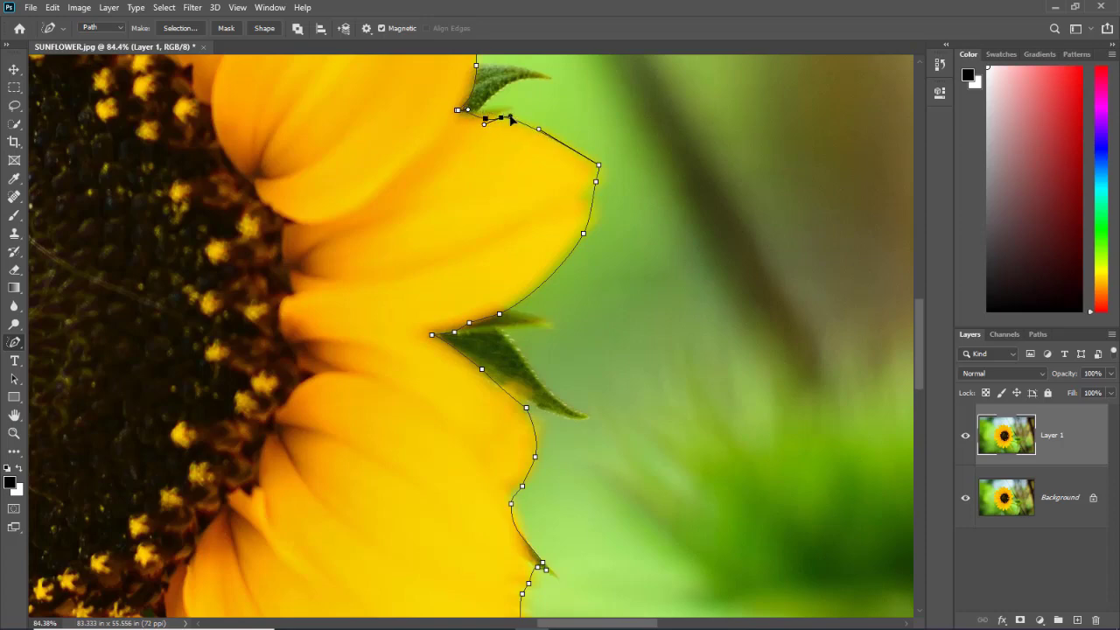
scroll(595, 287, "down", 2)
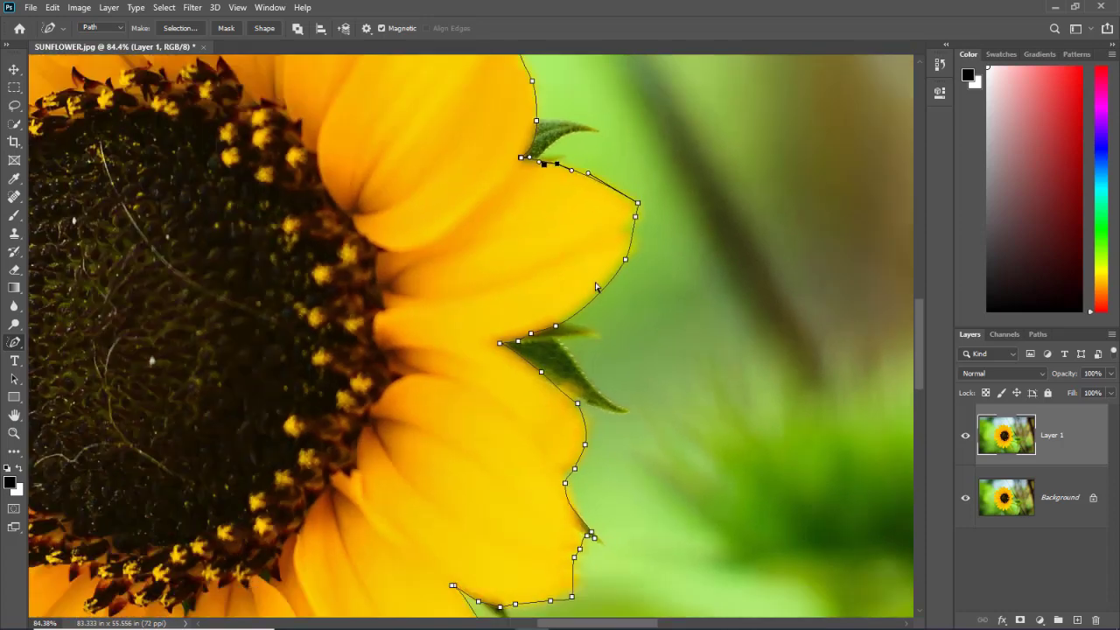
scroll(594, 287, "down", 3)
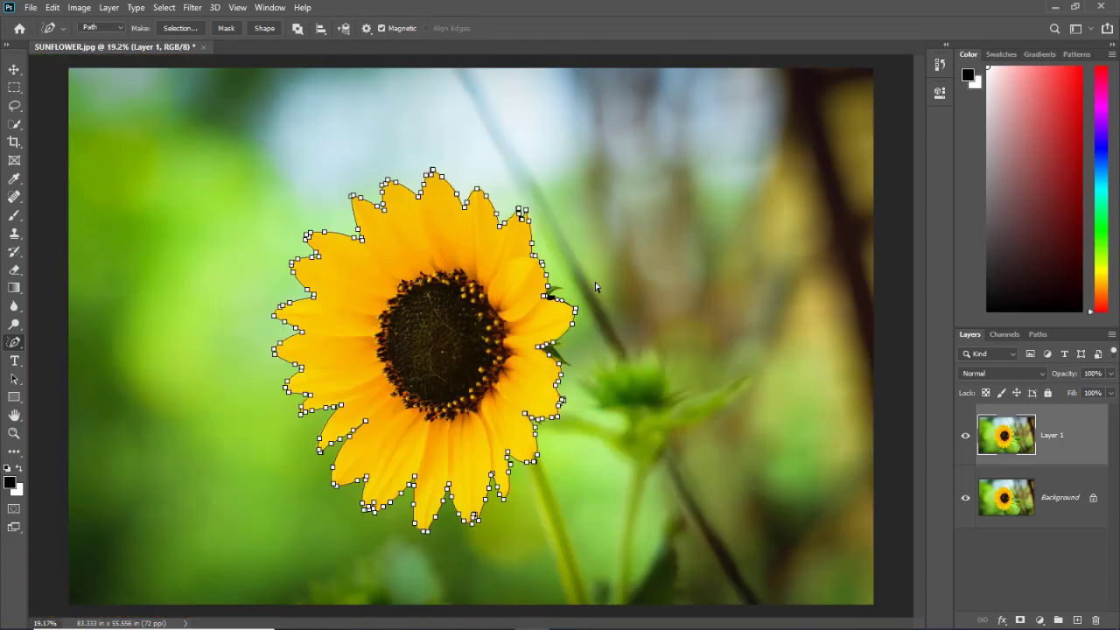
- Convert the sunflower path into a selection with a 0 px feather radius
right_click(513, 287)
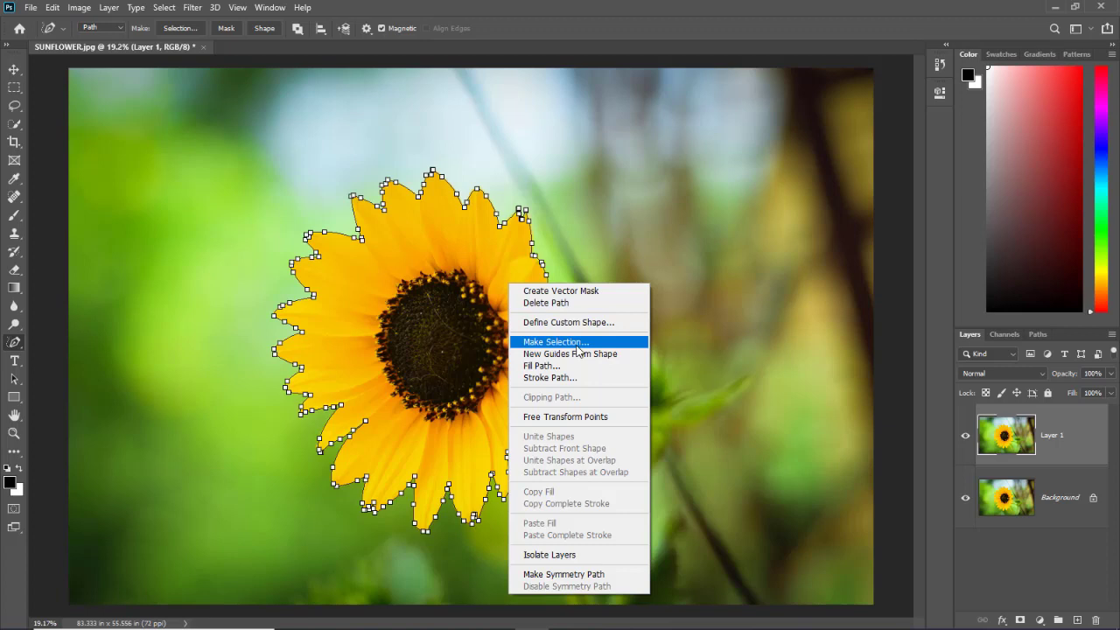
left_click(581, 342)
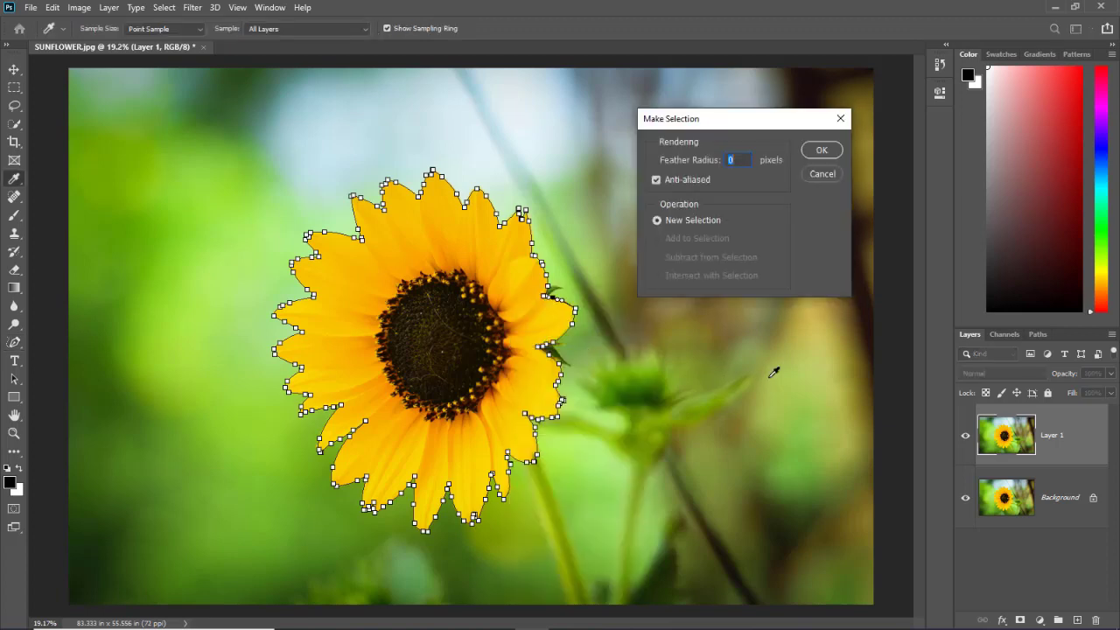
left_click(820, 151)
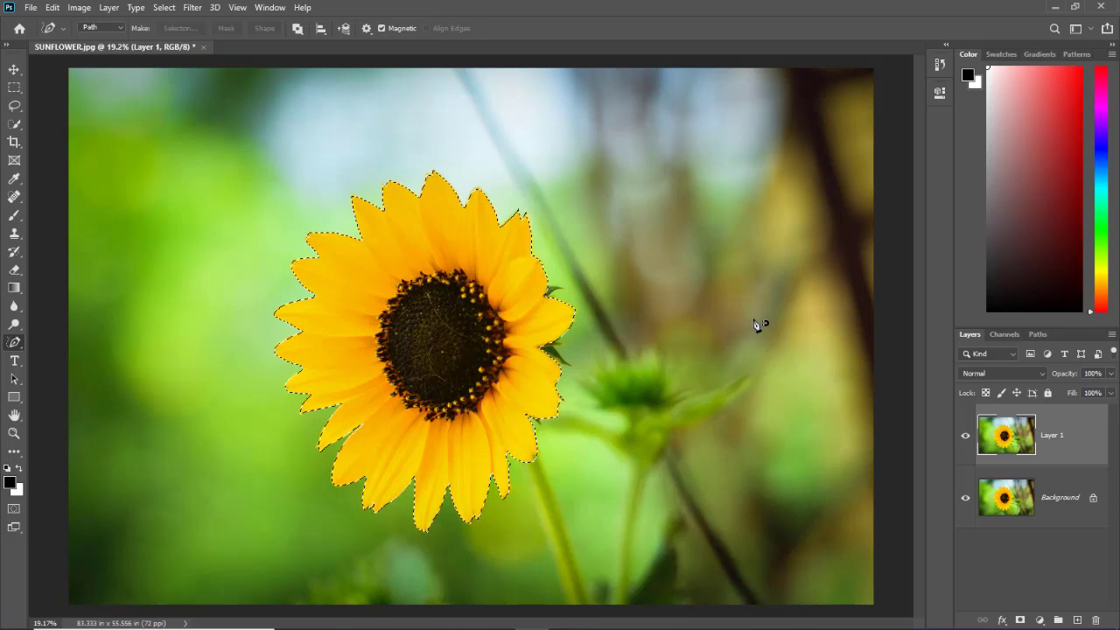
- Invert the selection, delete the background from Layer 1, and hide the Background layer
left_click(163, 8)
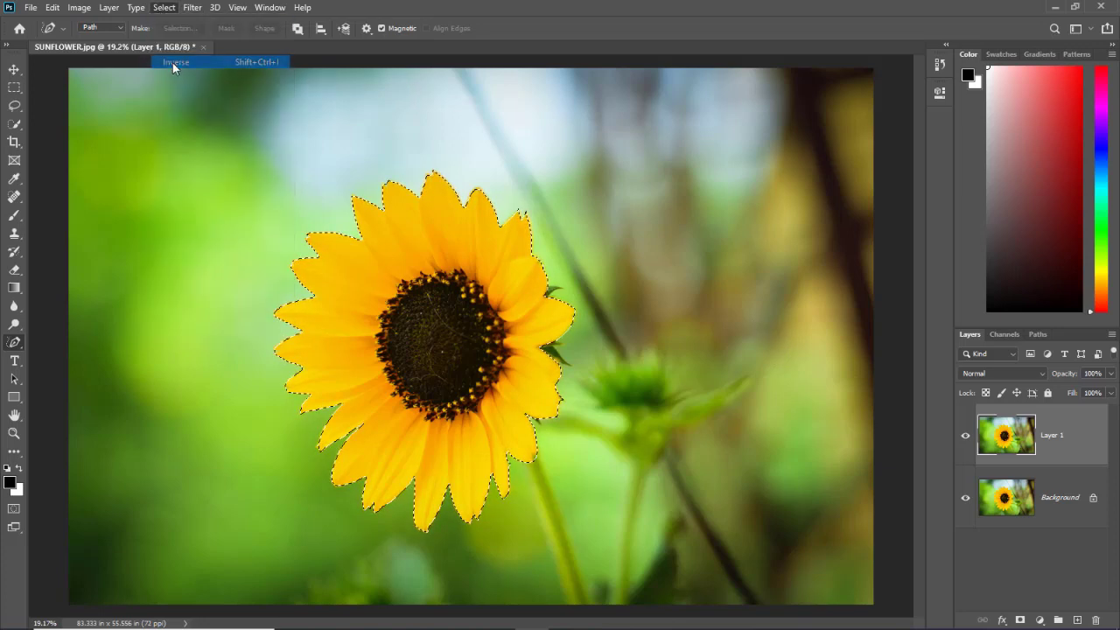
left_click(175, 62)
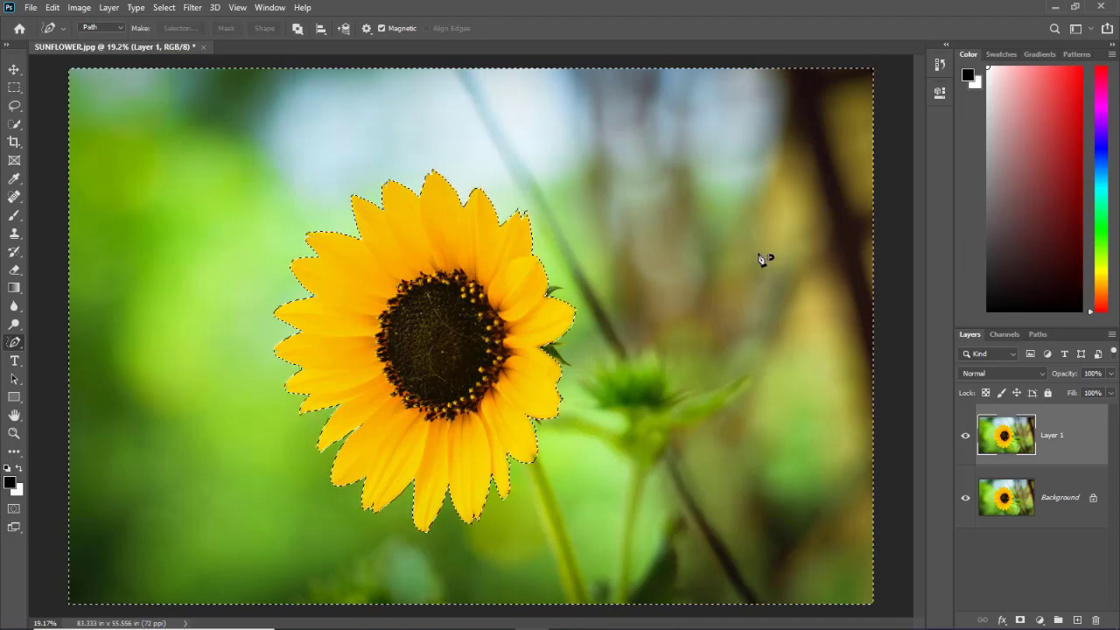
key("Delete")
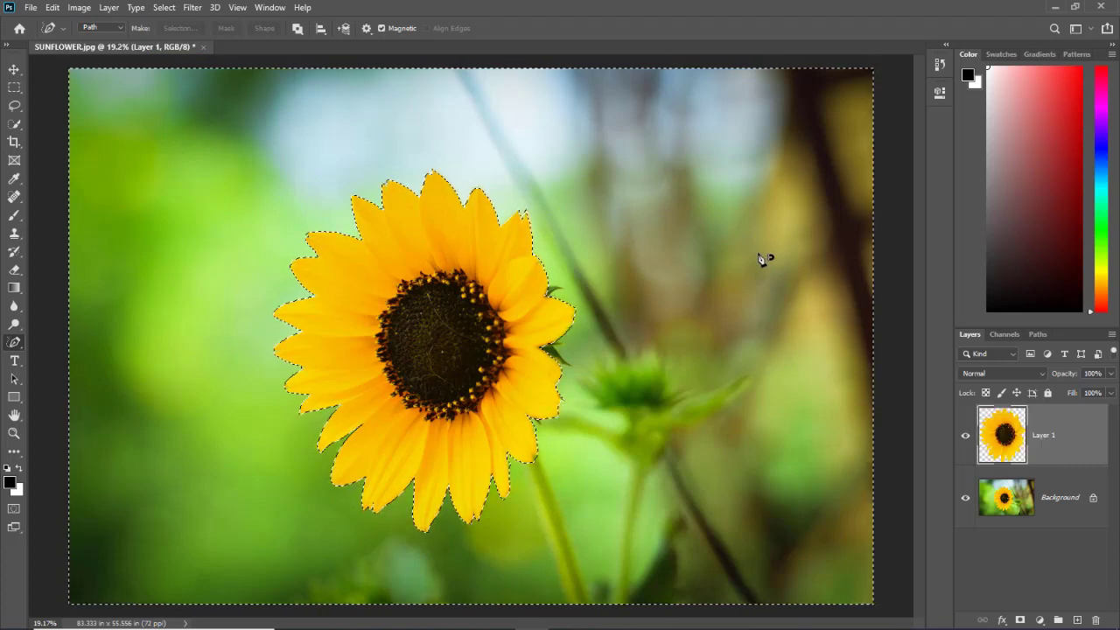
left_click(966, 501)
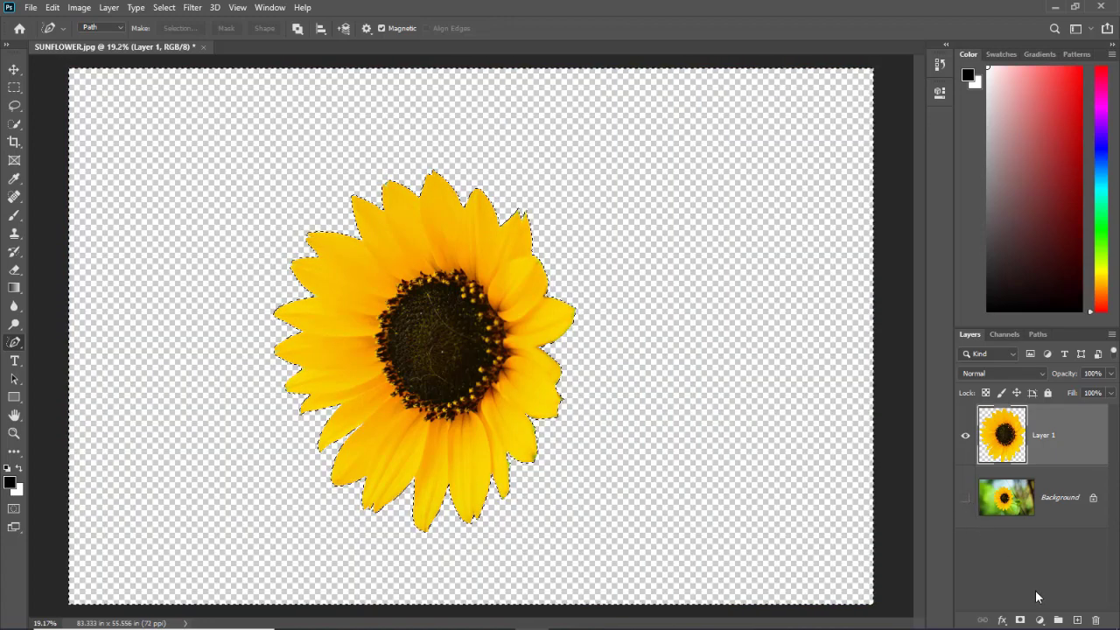